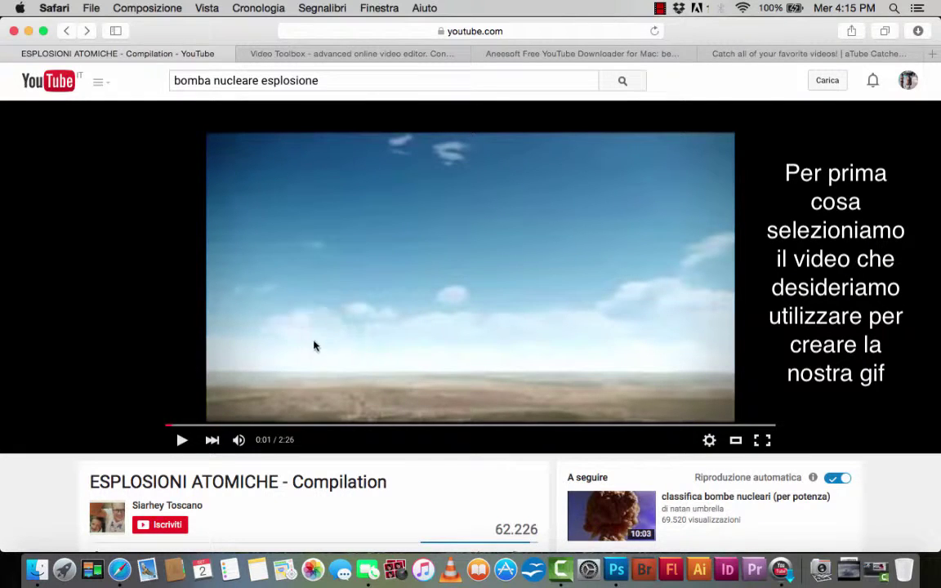
- Pause the explosion compilation on the chosen clip at about 1:32 and select its URL
left_click(183, 442)
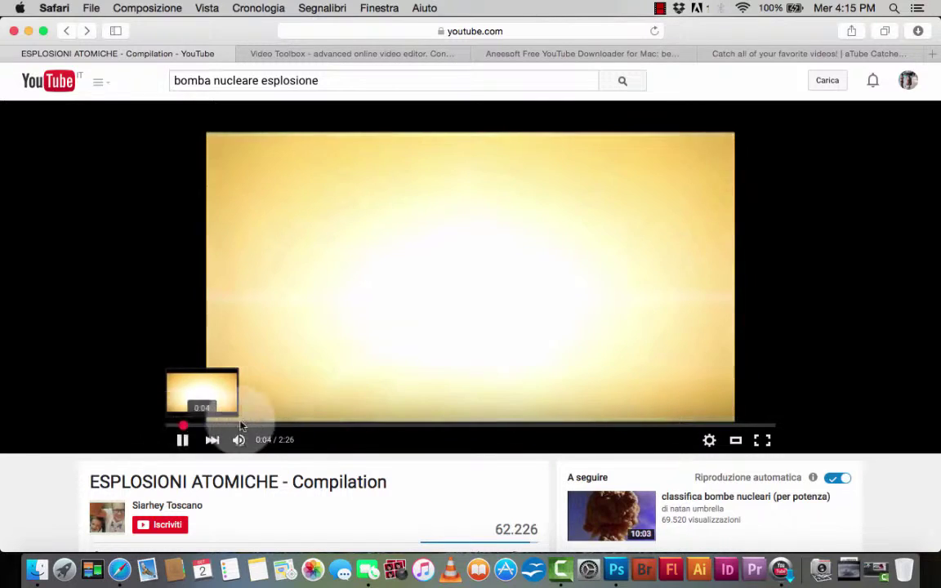
left_click_drag(185, 424, 516, 427)
left_click(449, 287)
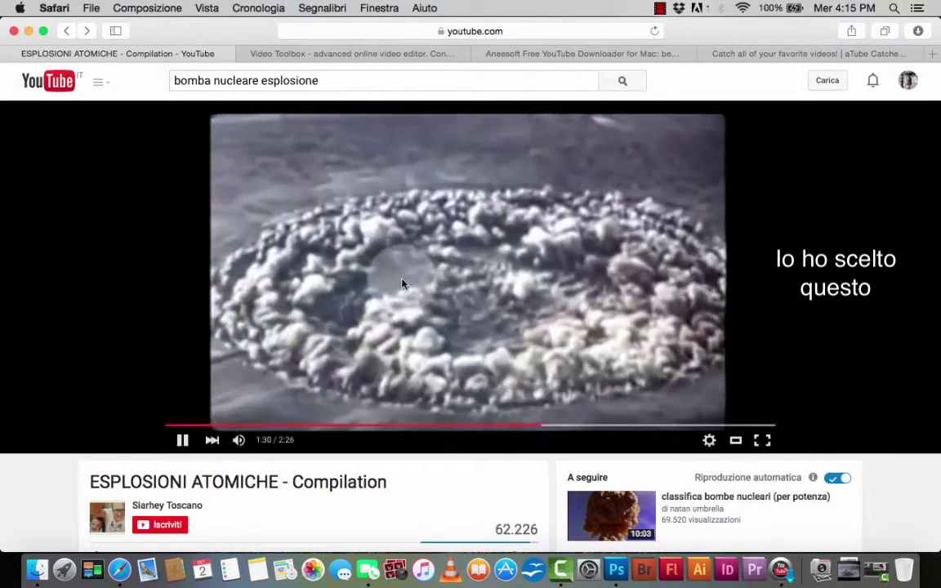
left_click(402, 284)
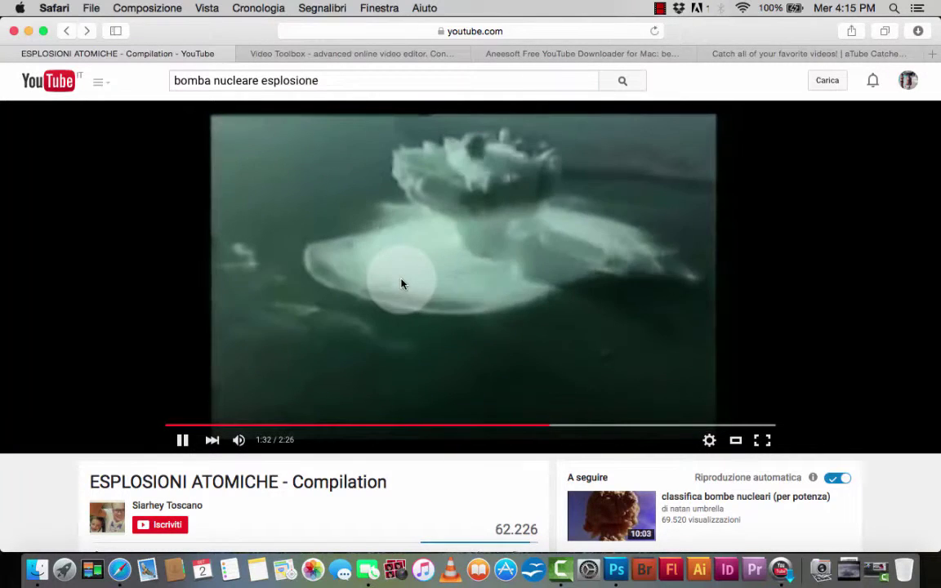
left_click(425, 29)
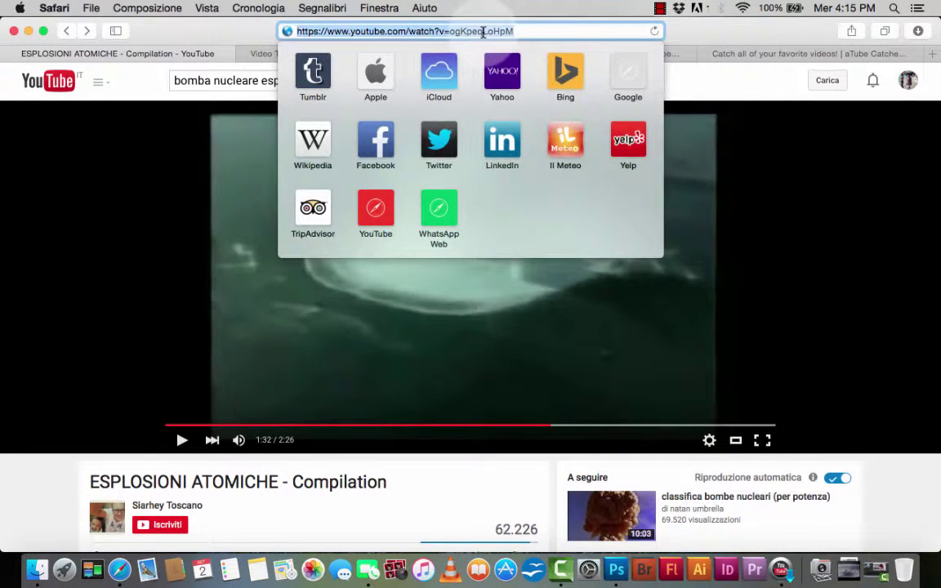
- Look over the Aneesoft downloader and aTube Catcher pages in Safari
left_click(179, 130)
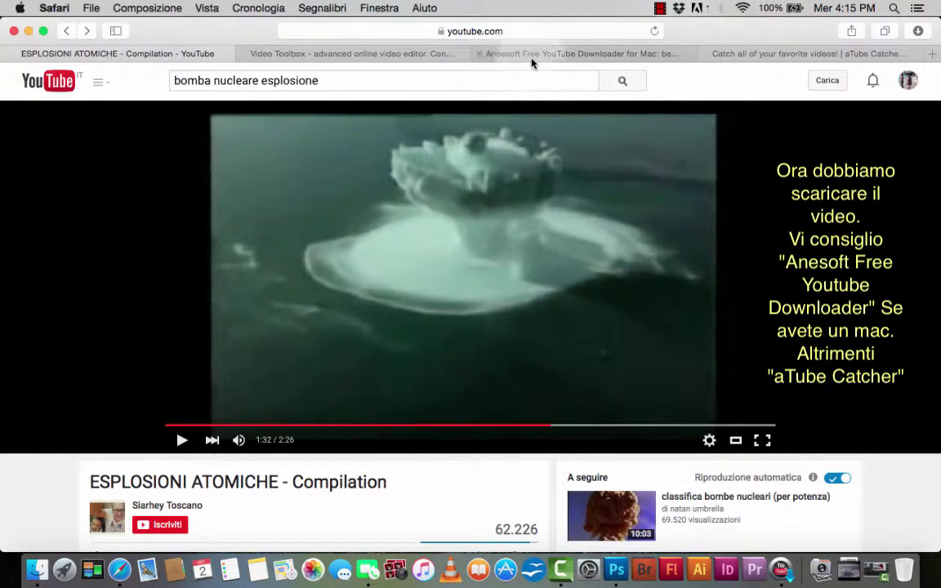
left_click(581, 53)
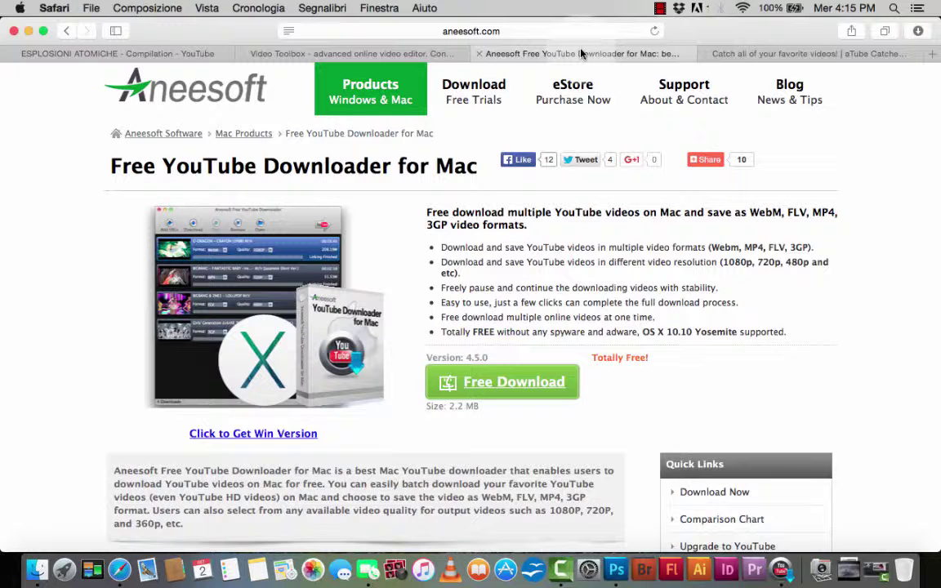
left_click(739, 54)
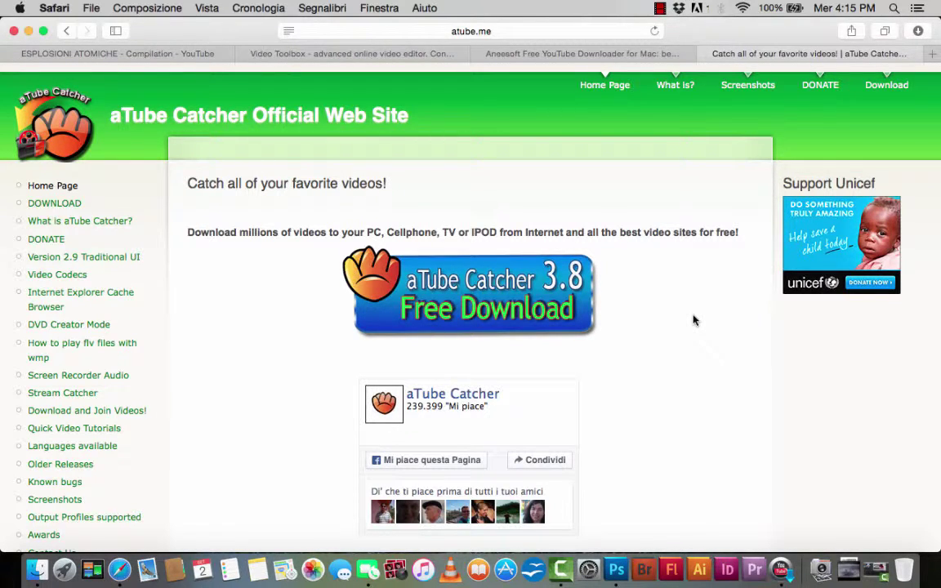
- Launch Aneesoft Free YouTube Downloader and centre its window on screen
left_click(782, 570)
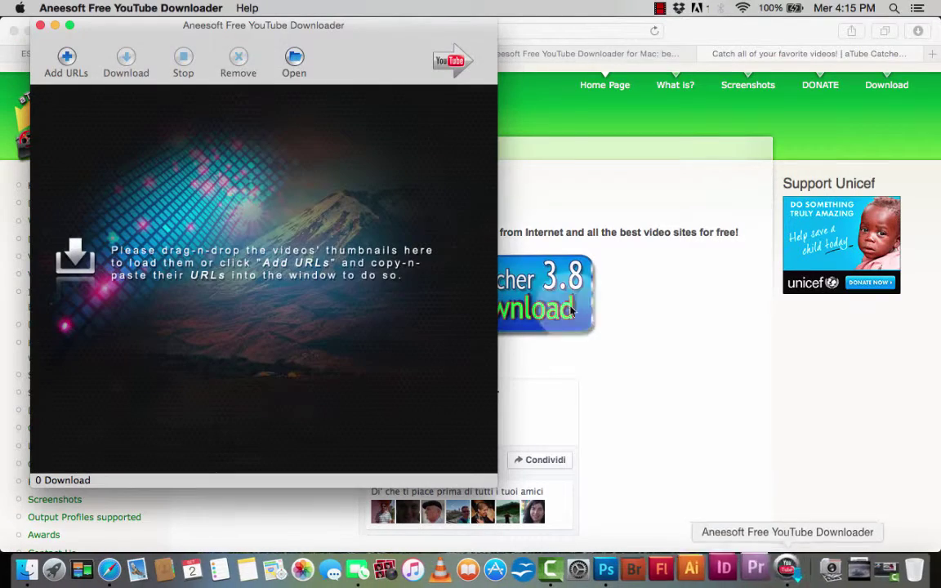
left_click_drag(230, 44, 509, 97)
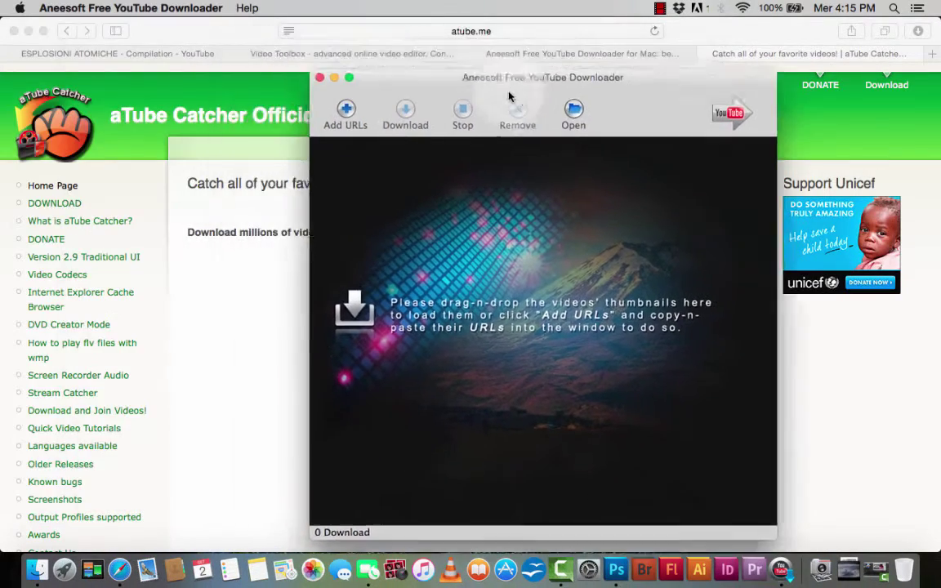
left_click(515, 54)
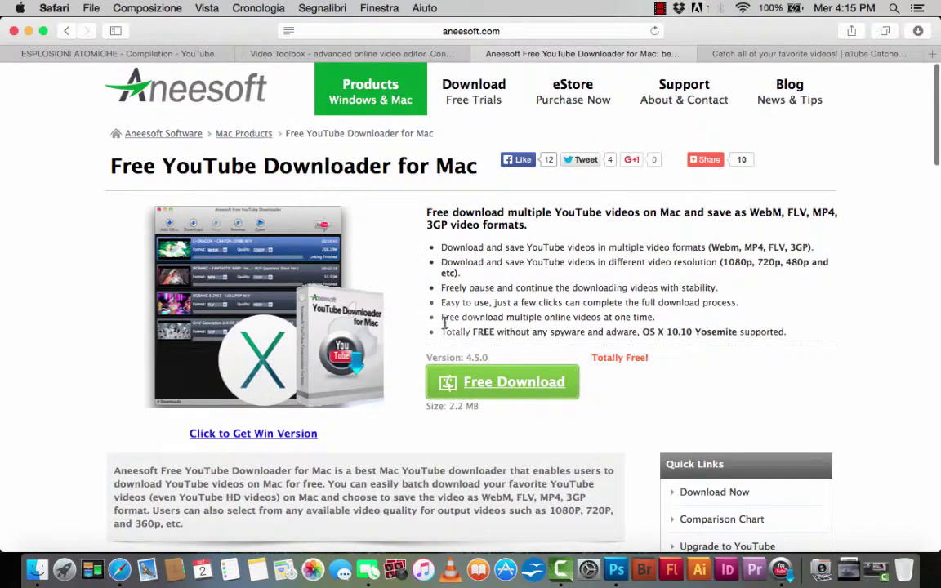
left_click(782, 570)
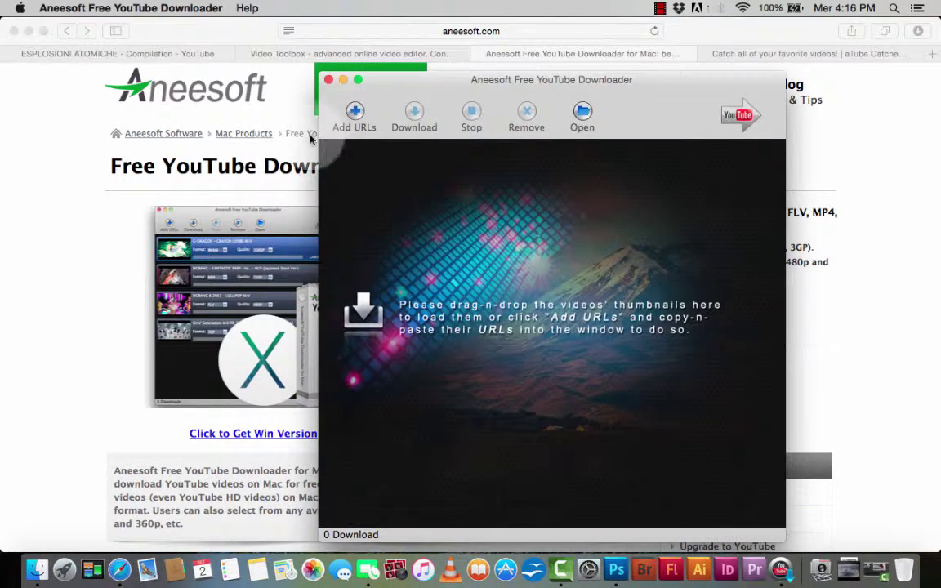
- Add the pasted YouTube URL, set the format to MP4, and download the video
left_click(355, 116)
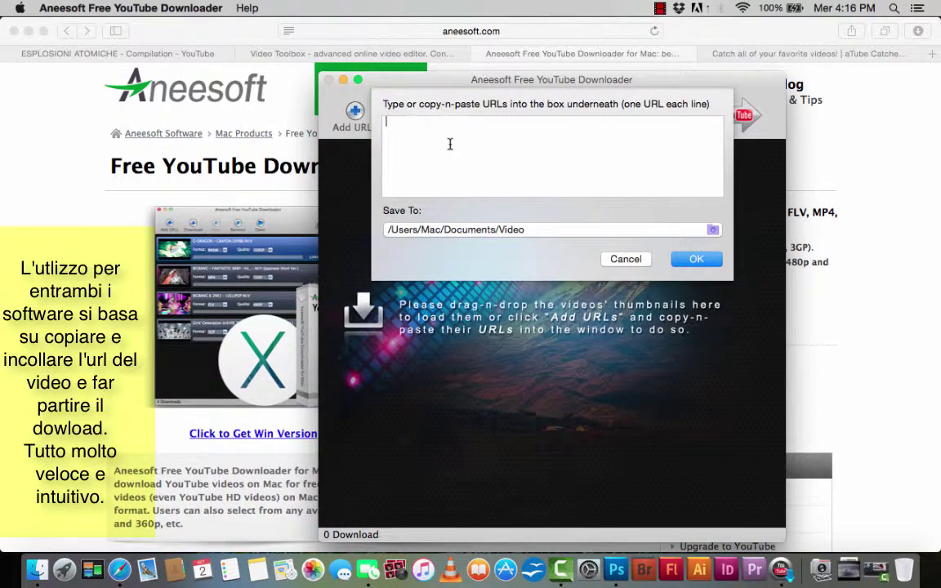
type("https://www.youtube.com/watch?v=ogKpeqLoHpM")
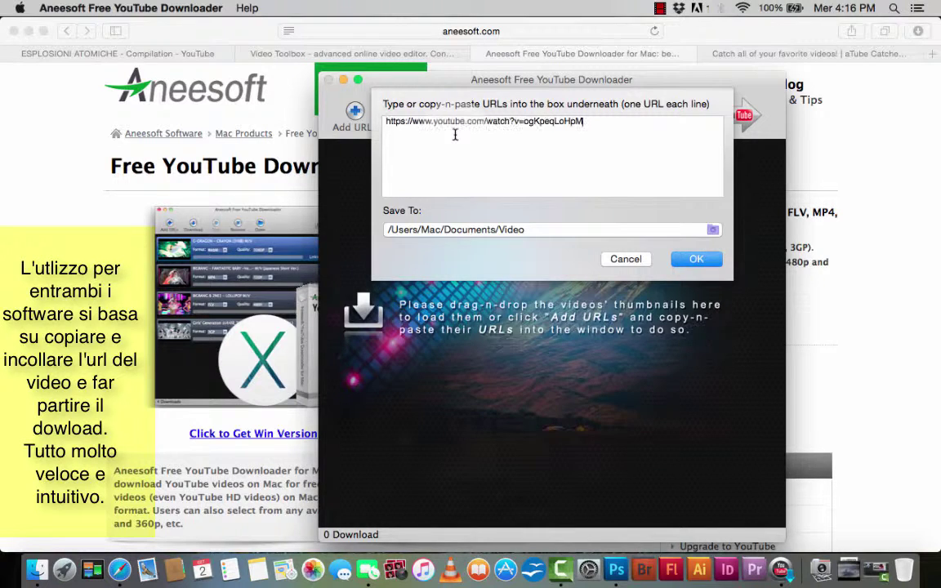
left_click(693, 259)
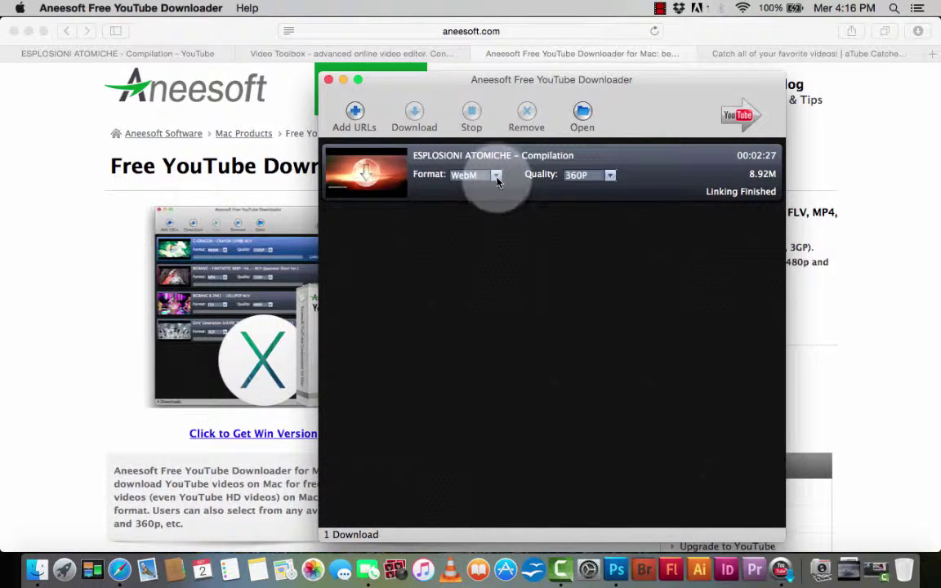
left_click(491, 174)
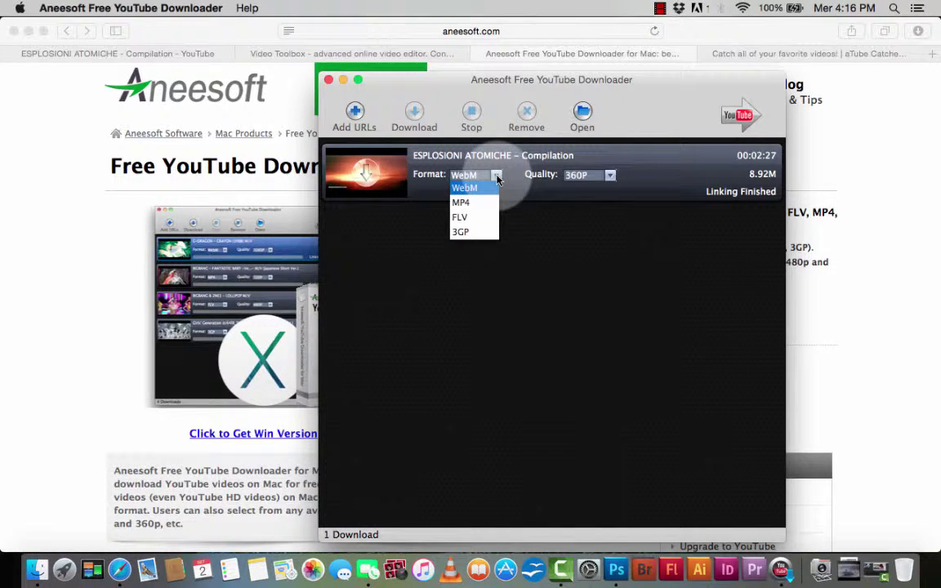
left_click(460, 202)
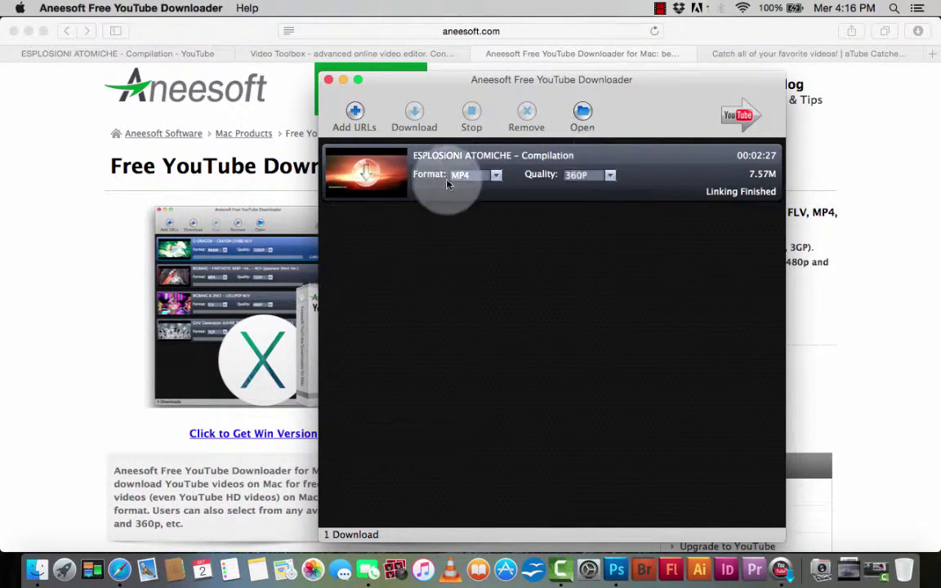
left_click(366, 172)
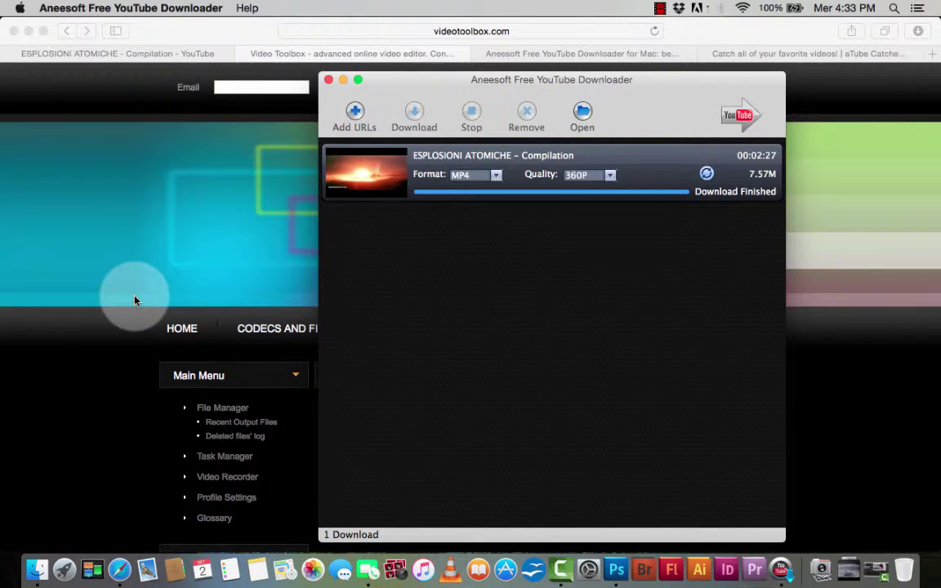
- Go to the VideoToolbox site and look over its registration form
left_click(108, 380)
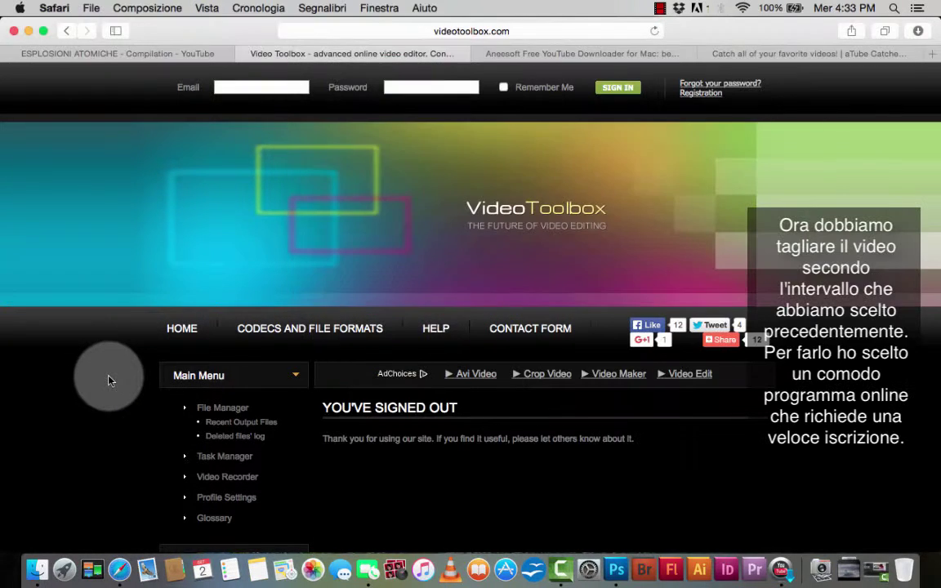
left_click(485, 31)
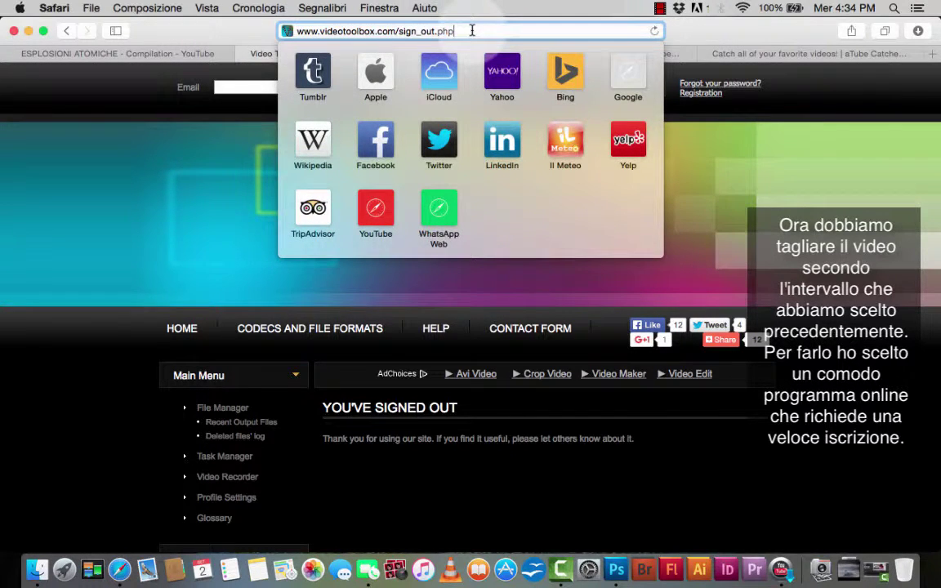
left_click(56, 442)
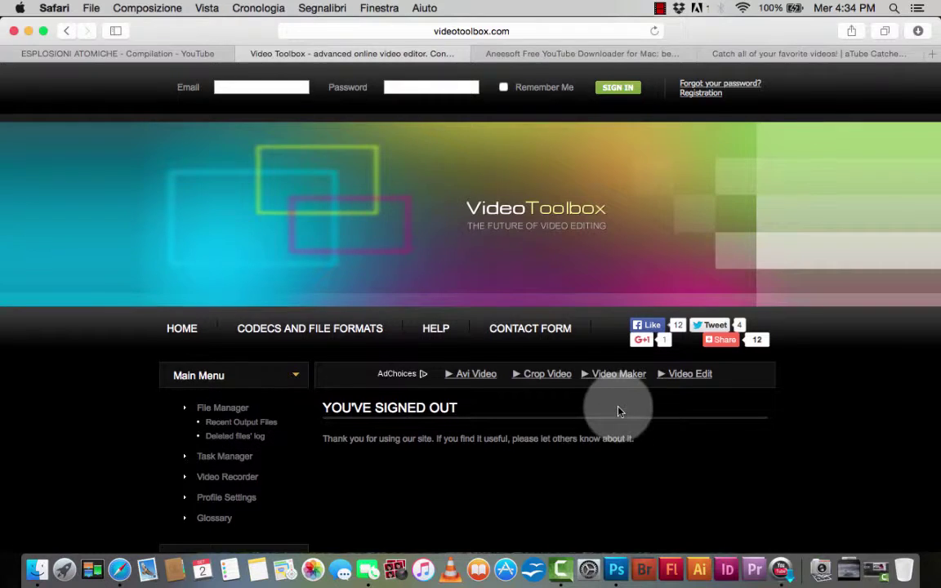
scroll(618, 400, "down", 2)
left_click(704, 80)
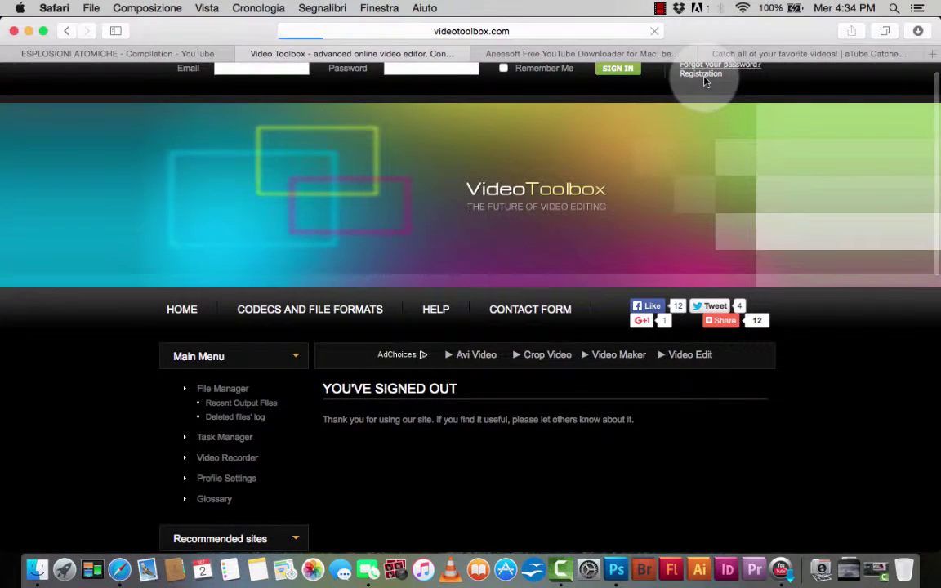
scroll(451, 497, "down", 5)
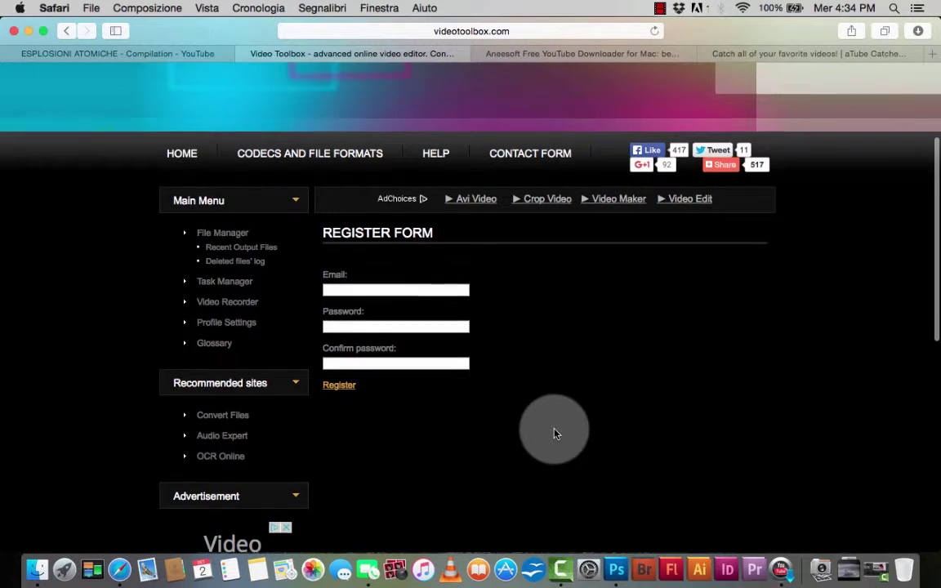
scroll(554, 433, "up", 5)
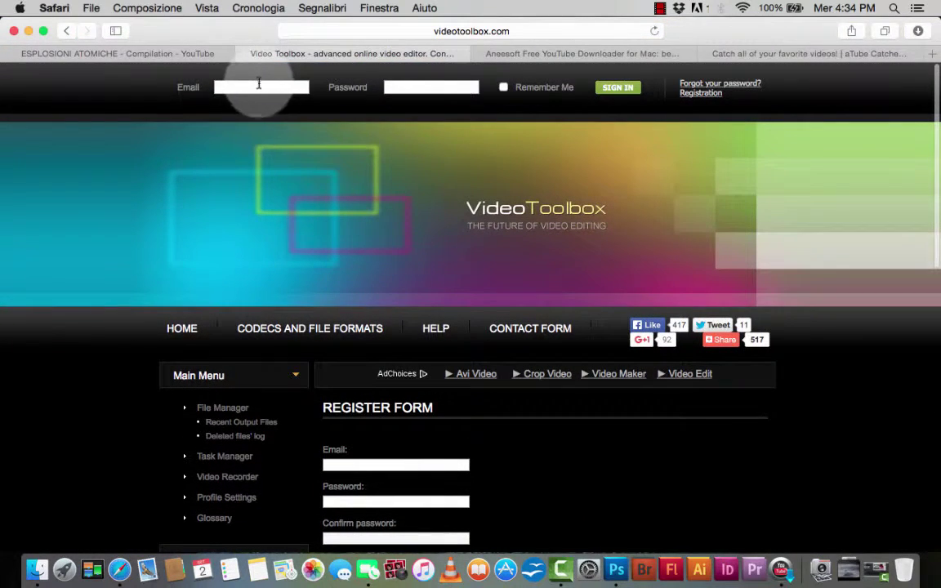
- Sign in to VideoToolbox with the saved credentials and scroll to the upload form
left_click(249, 86)
left_click(315, 110)
left_click(614, 88)
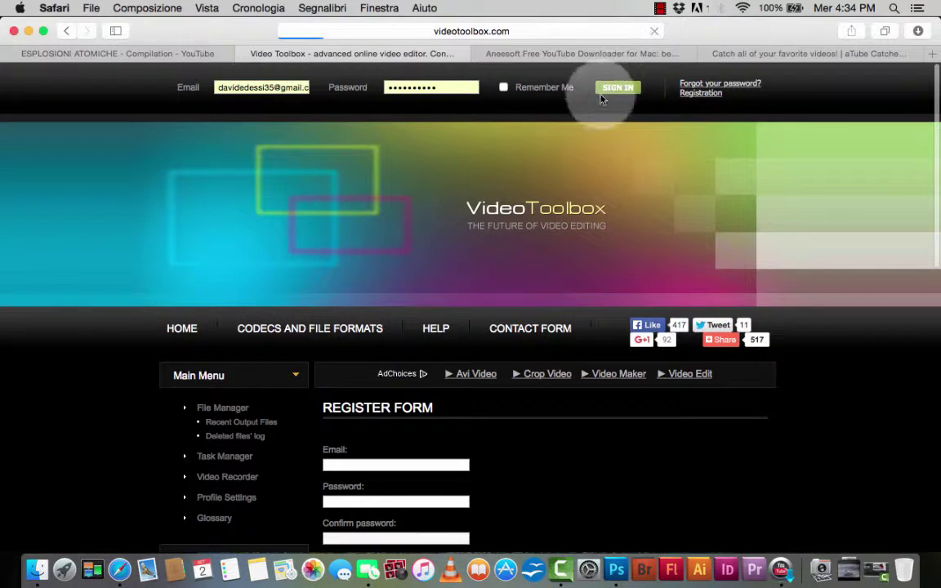
scroll(103, 355, "down", 1)
scroll(103, 354, "down", 5)
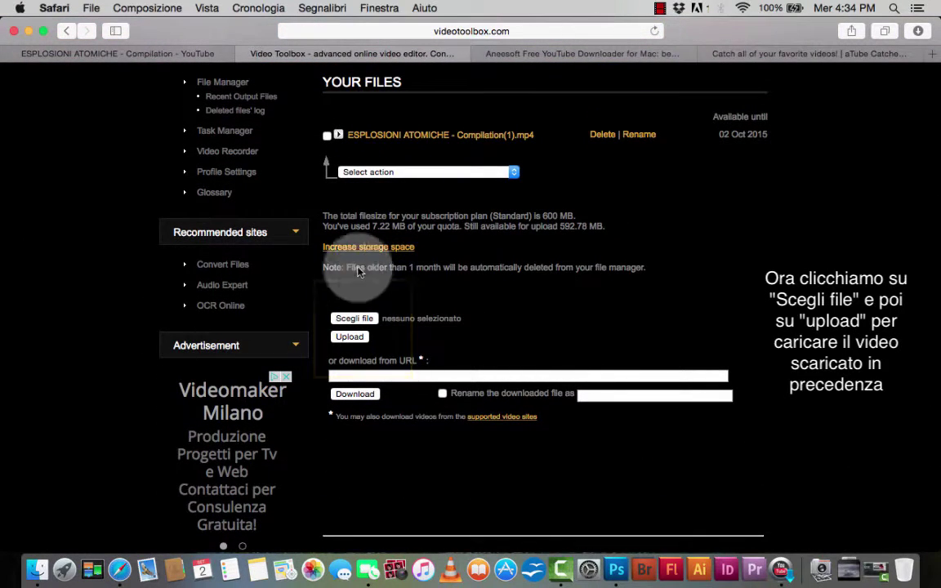
- Choose ESPLOSIONI ATOMICHE - Compilation(1).mp4 and upload it to VideoToolbox
left_click(362, 321)
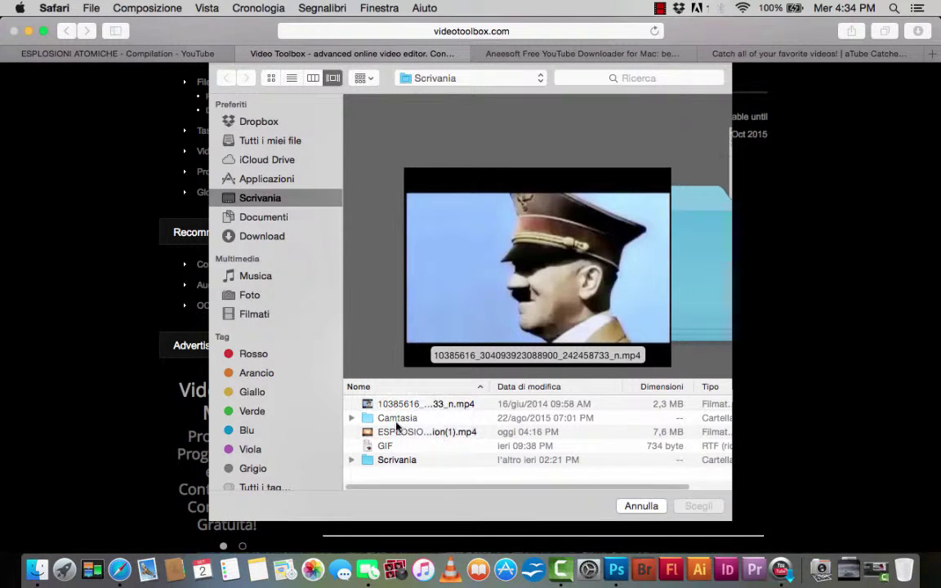
left_click(400, 432)
left_click(703, 508)
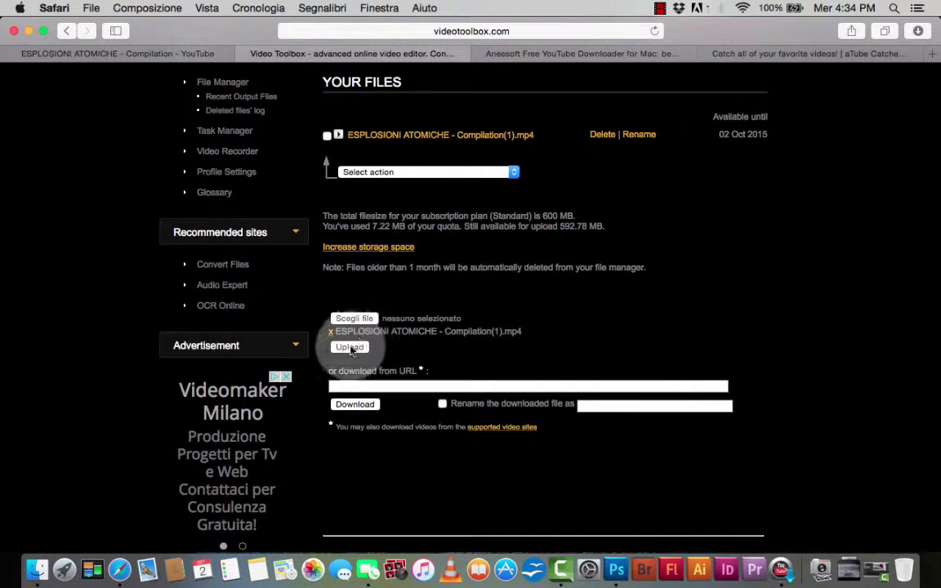
left_click(349, 346)
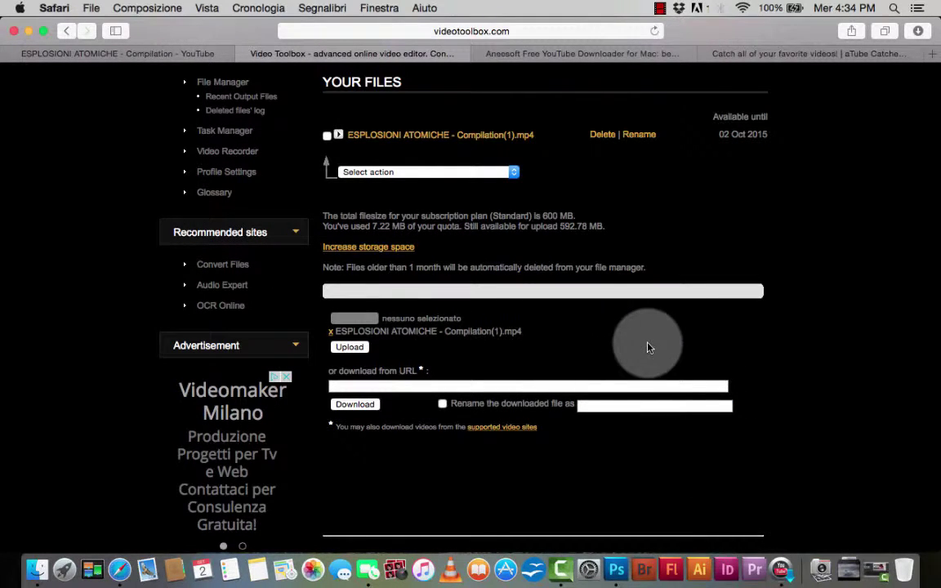
scroll(648, 348, "down", 2)
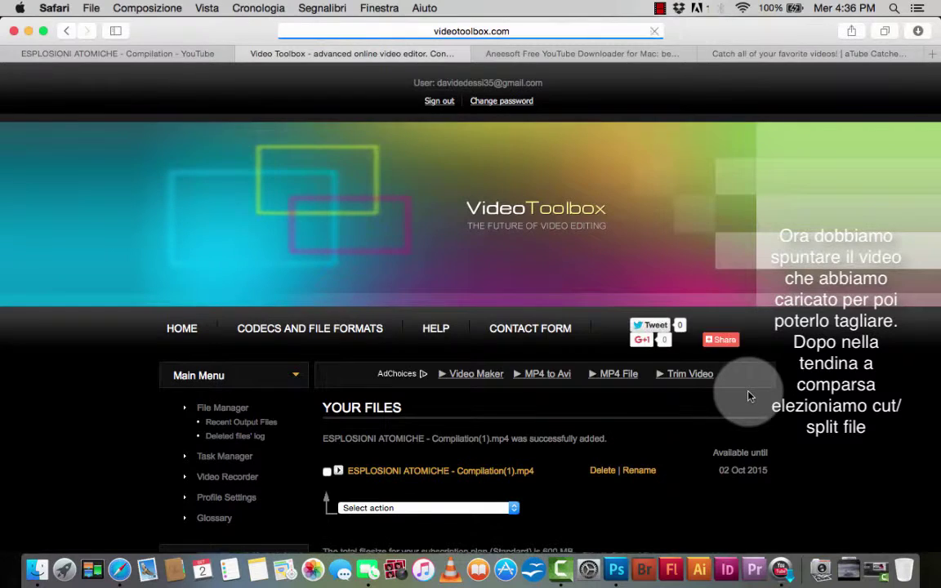
- Check the uploaded explosion file and choose the Cut/Split file action
scroll(749, 397, "down", 3)
scroll(749, 396, "down", 5)
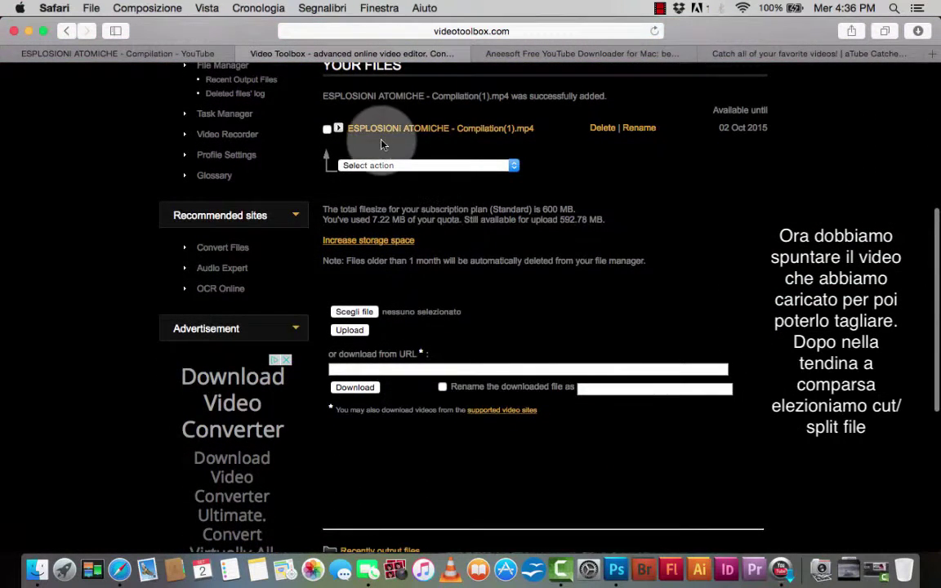
left_click(327, 129)
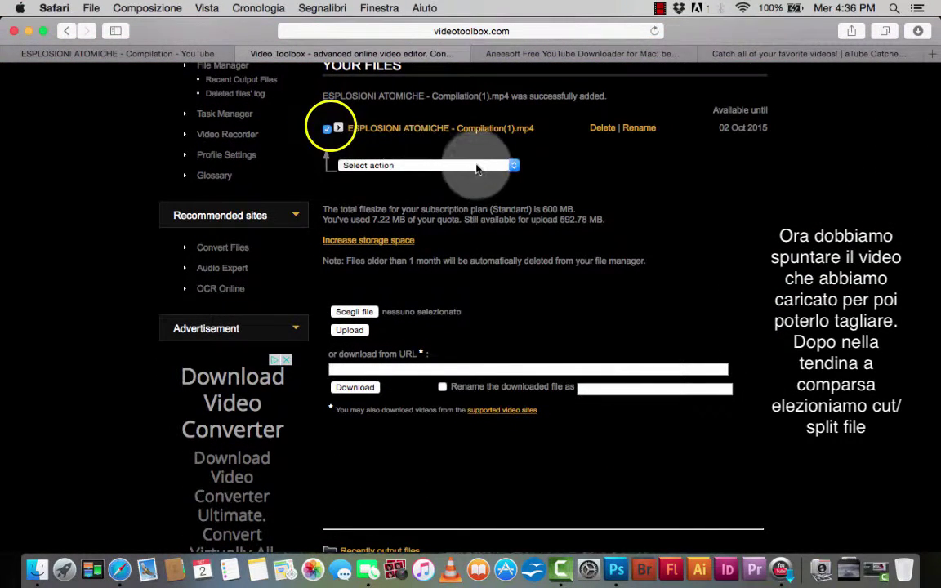
left_click(478, 169)
left_click(427, 191)
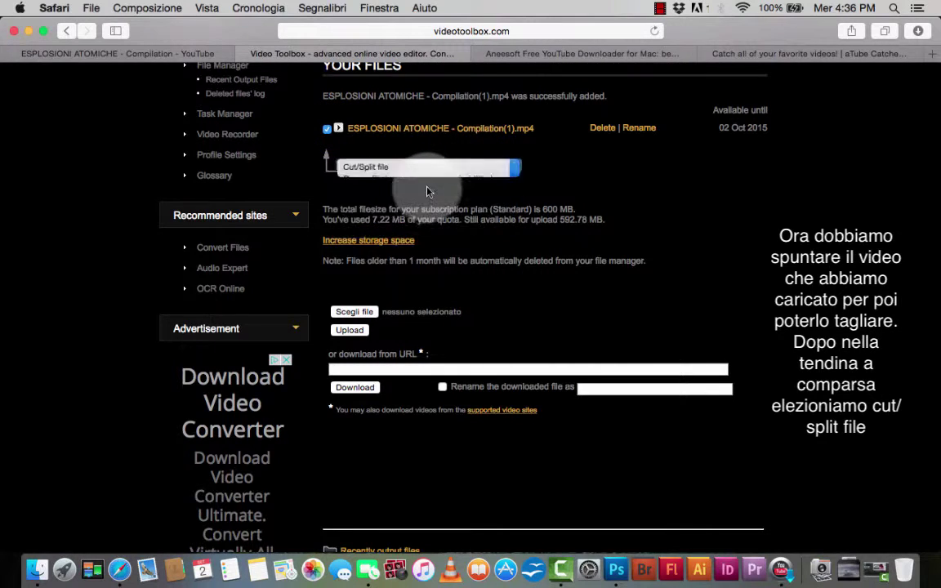
- Set the slice start to 00:01:23.00 and end to 00:01:31.00
scroll(490, 327, "down", 4)
scroll(535, 382, "down", 2)
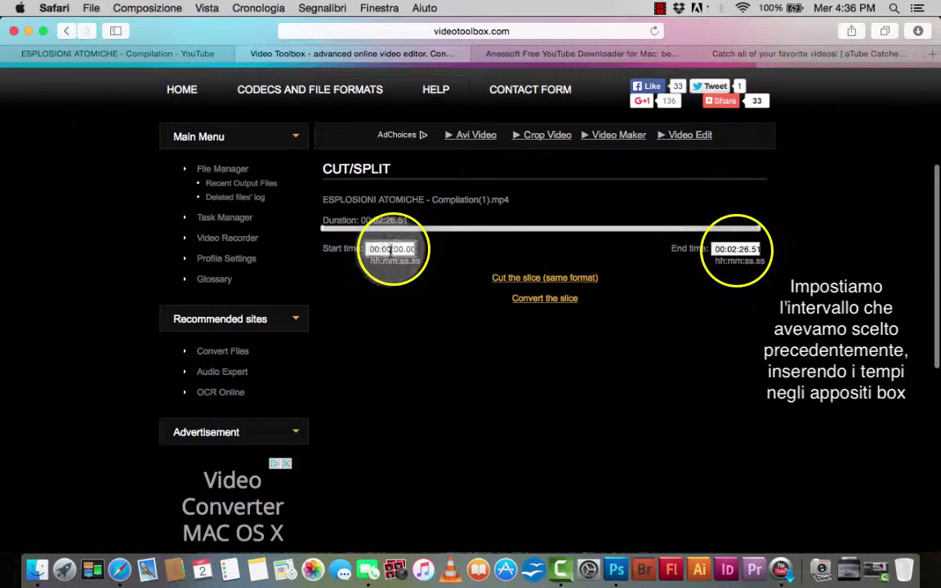
double_click(390, 249)
type("00:0")
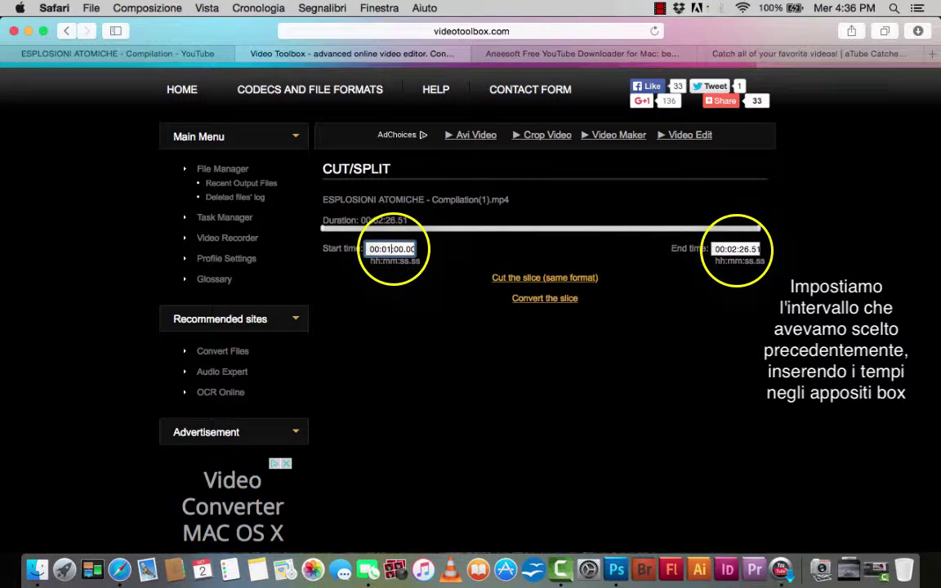
left_click(400, 249)
type("21")
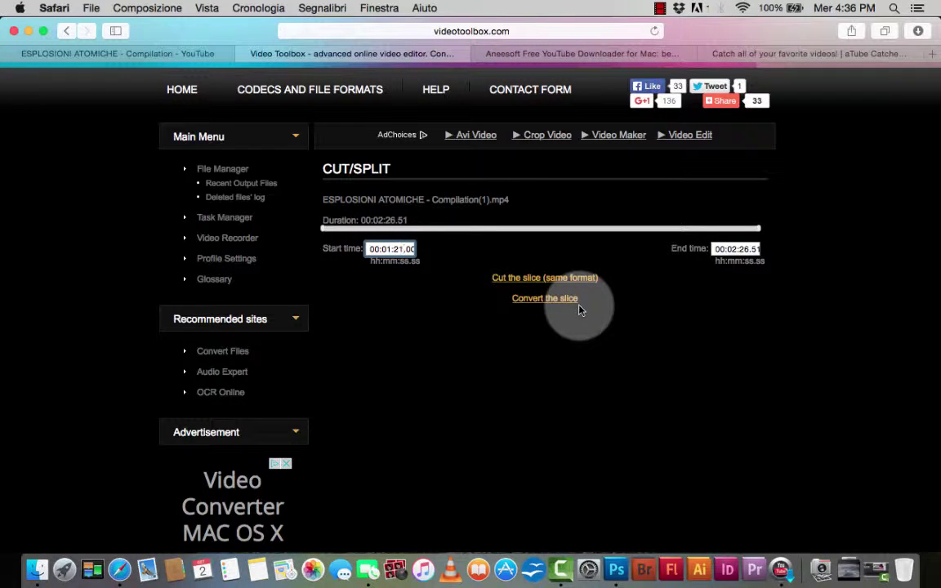
key("BackSpace")
type("3")
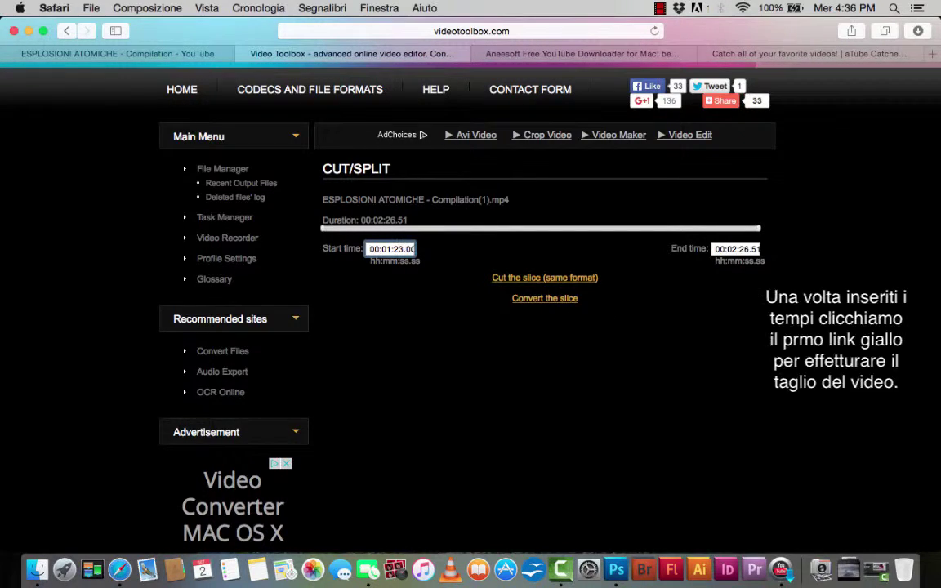
left_click(730, 250)
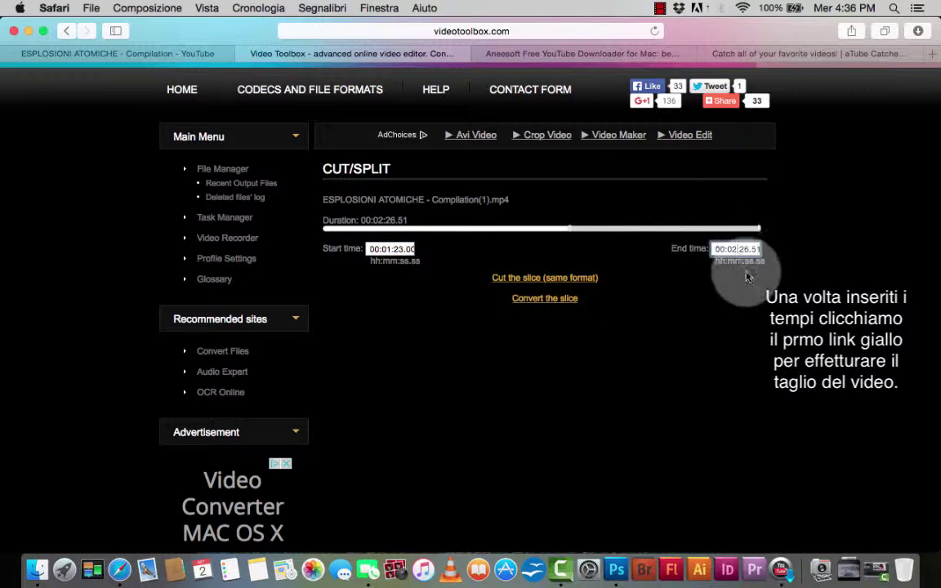
type("1")
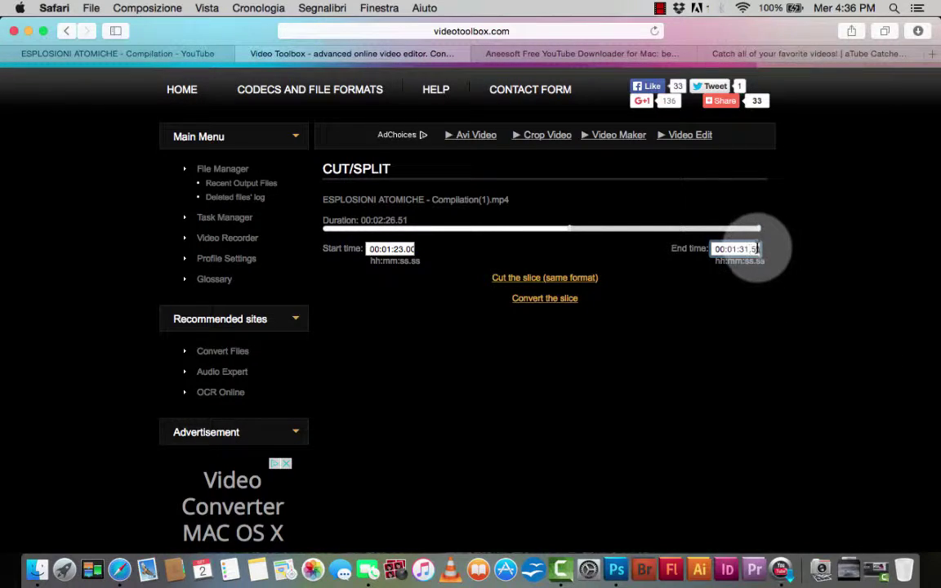
left_click(757, 248)
type("00")
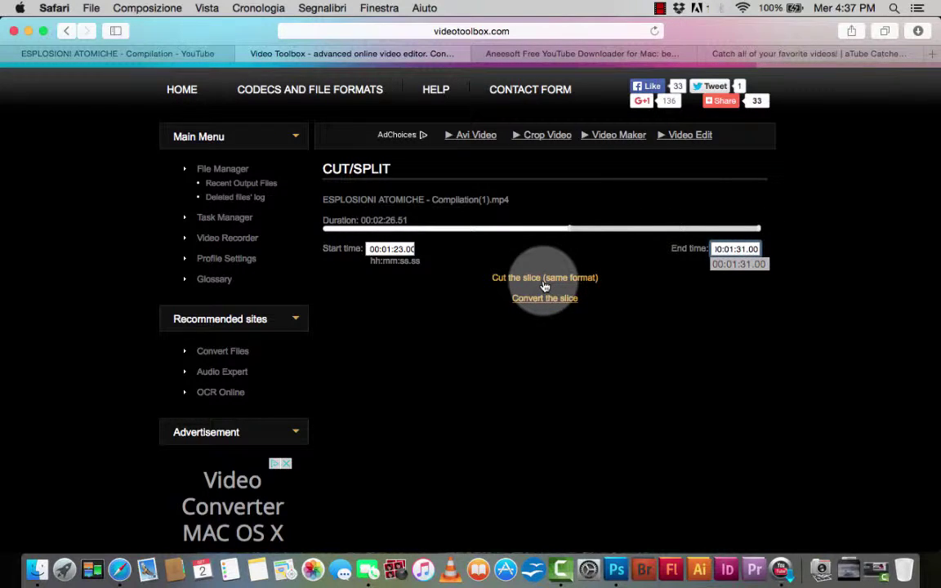
left_click(662, 353)
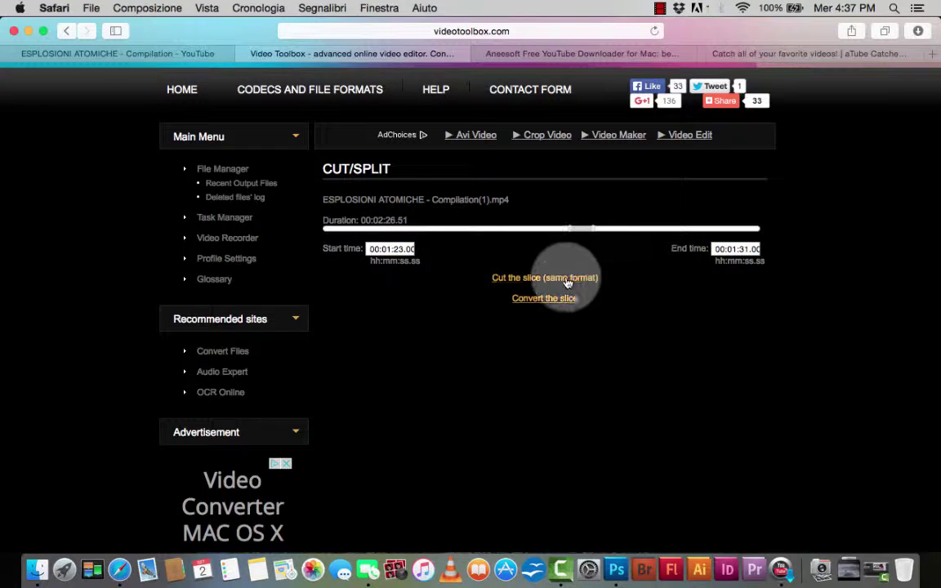
- Cut the slice in the same format and download the trimmed clip
left_click(538, 279)
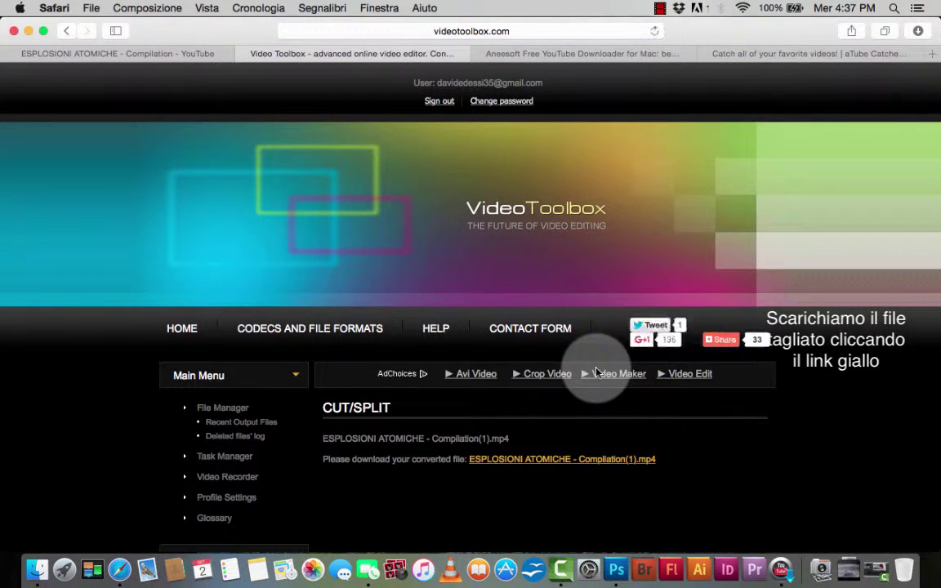
scroll(597, 373, "down", 4)
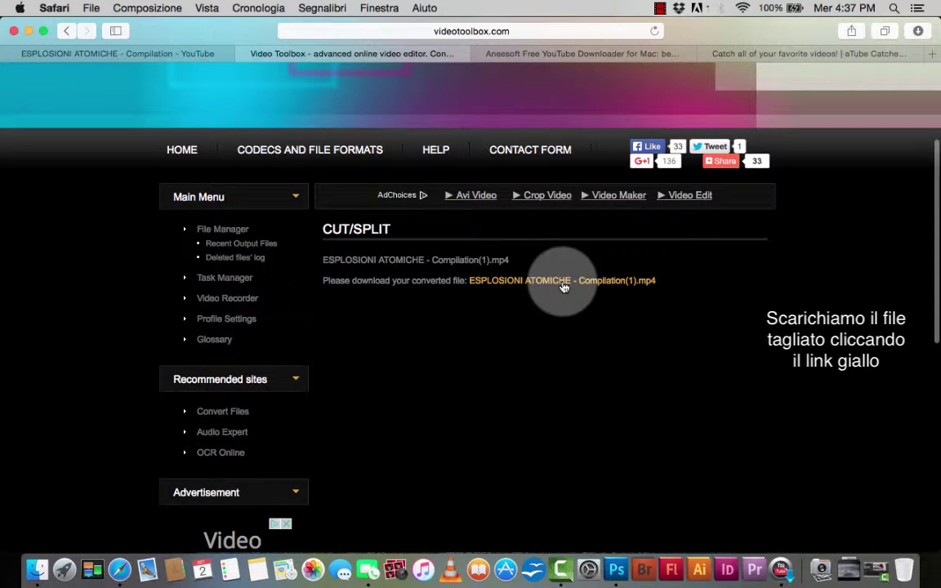
left_click(564, 284)
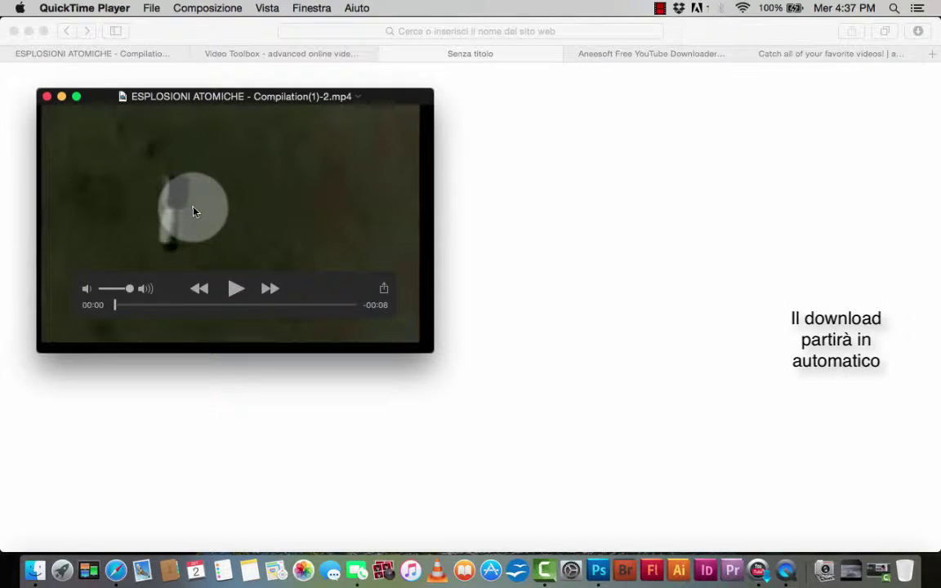
- Play the trimmed 8-second clip in QuickTime Player, then close its window
key("space")
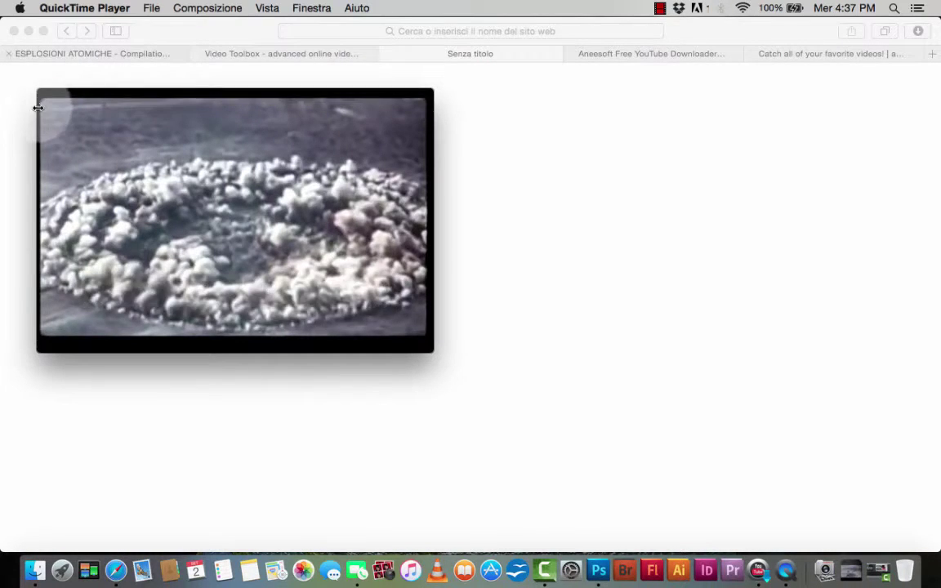
left_click(44, 97)
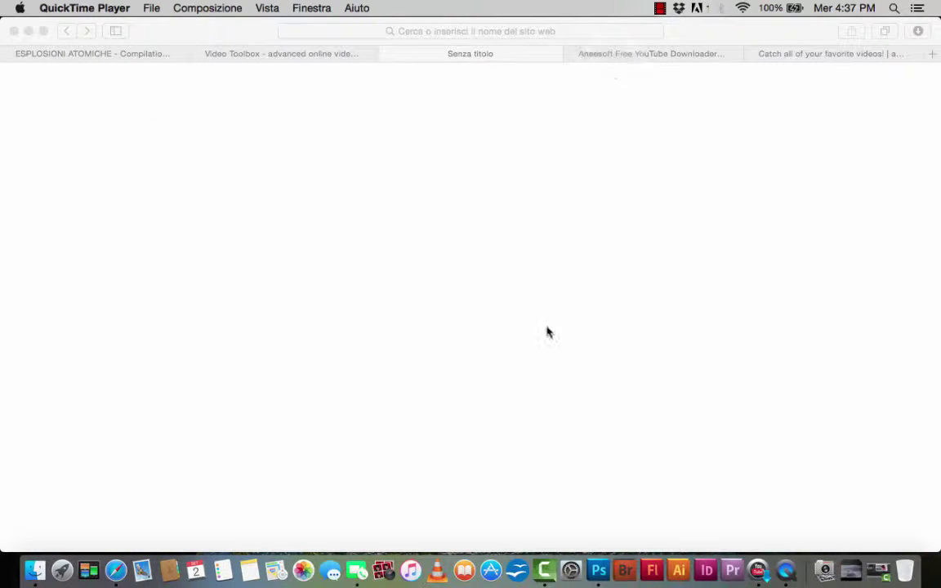
- Open ESPLOSIONI ATOMICHE - Compilation.mp4 from the Download folder in Photoshop
left_click(598, 570)
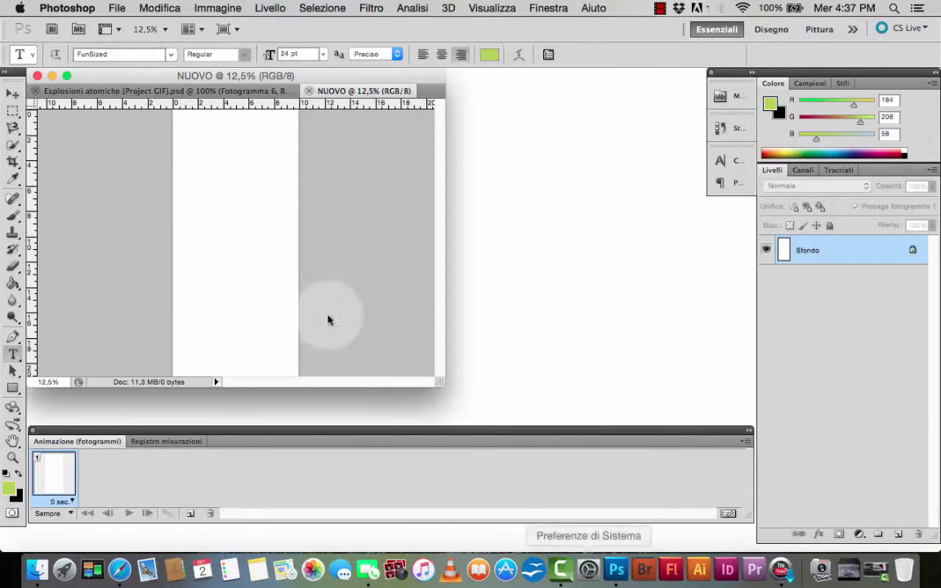
left_click(117, 8)
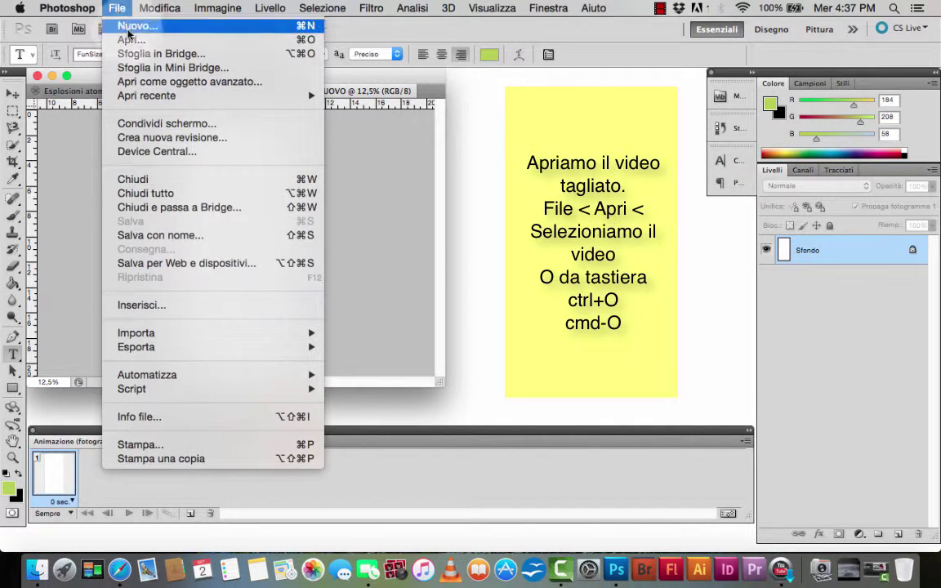
left_click(123, 38)
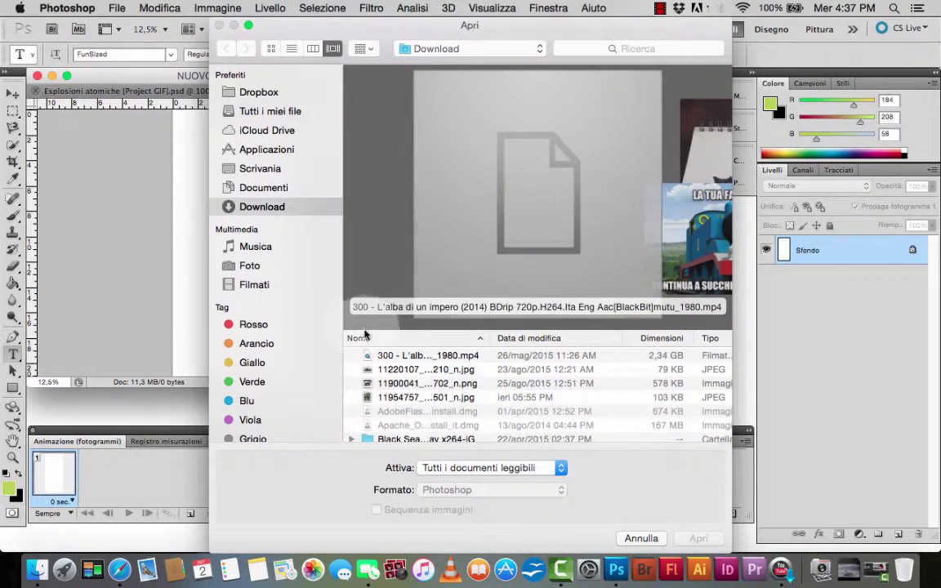
scroll(509, 205, "down", 4)
scroll(566, 233, "down", 4)
scroll(566, 233, "down", 5)
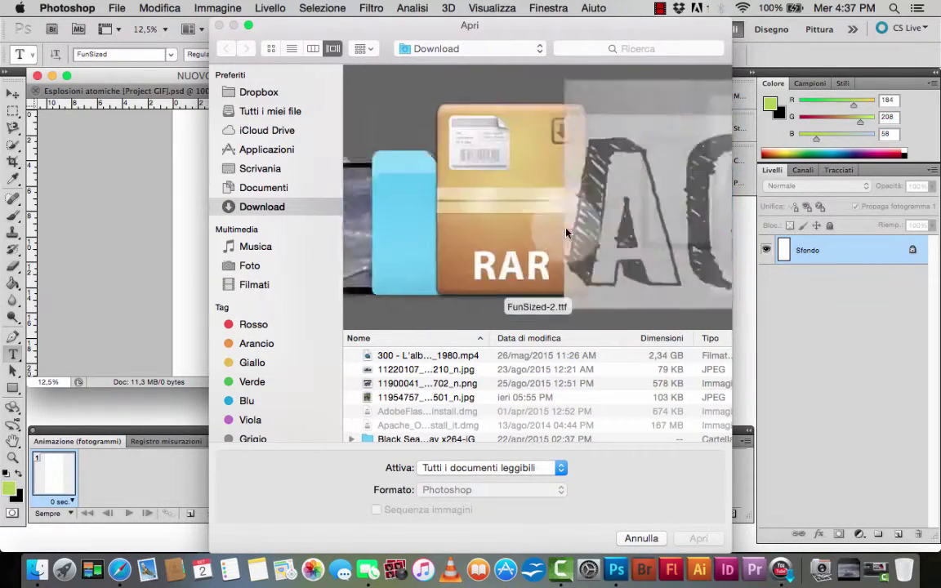
scroll(566, 233, "up", 5)
scroll(566, 234, "up", 1)
scroll(566, 234, "down", 1)
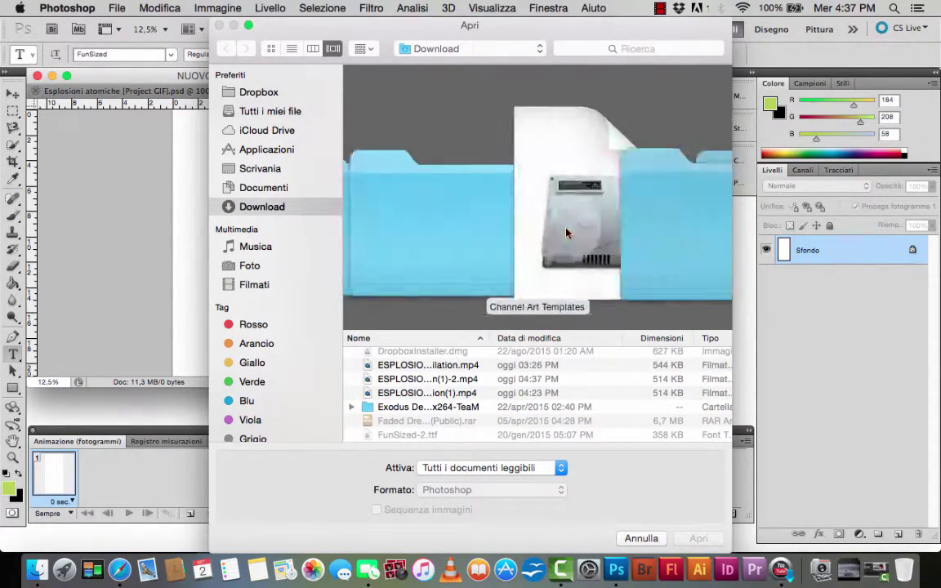
scroll(566, 233, "down", 1)
scroll(566, 234, "down", 2)
scroll(566, 234, "down", 1)
scroll(567, 233, "down", 2)
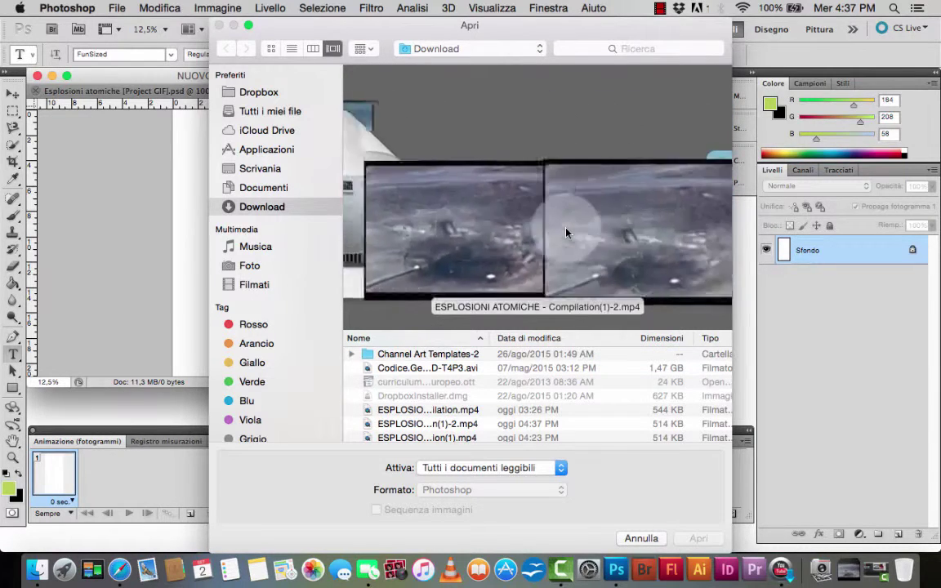
scroll(566, 234, "up", 1)
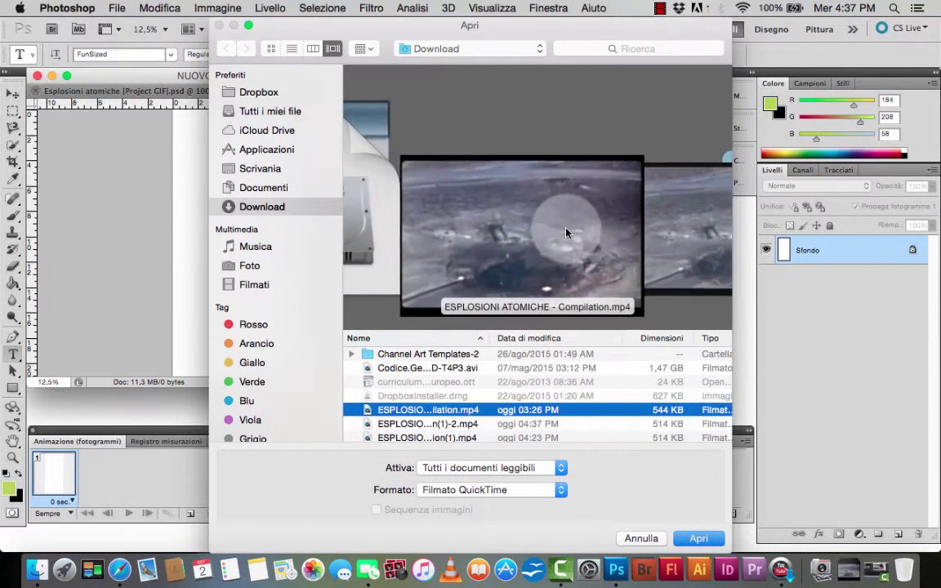
left_click(698, 540)
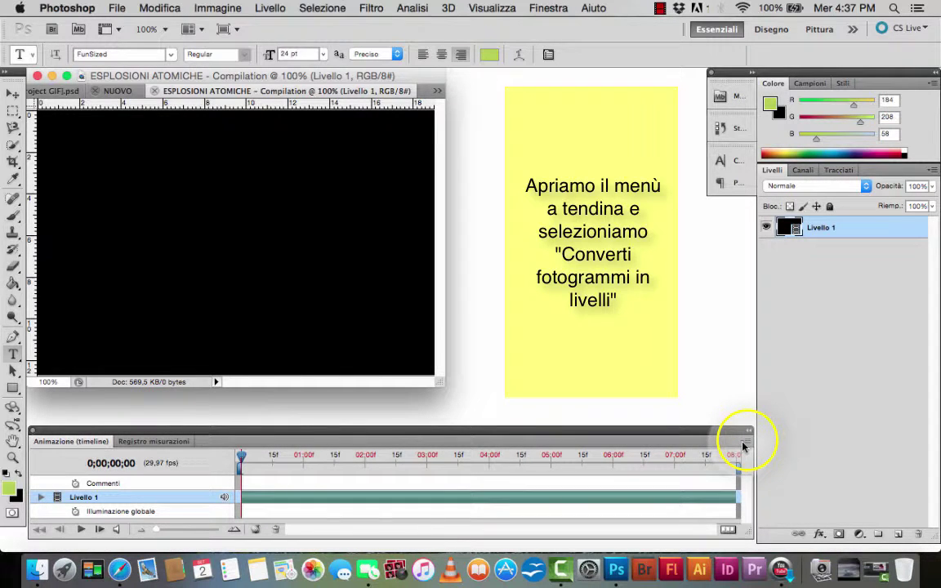
- Convert video frames to layers, switch to frame animation, and create frames from layers
left_click(743, 445)
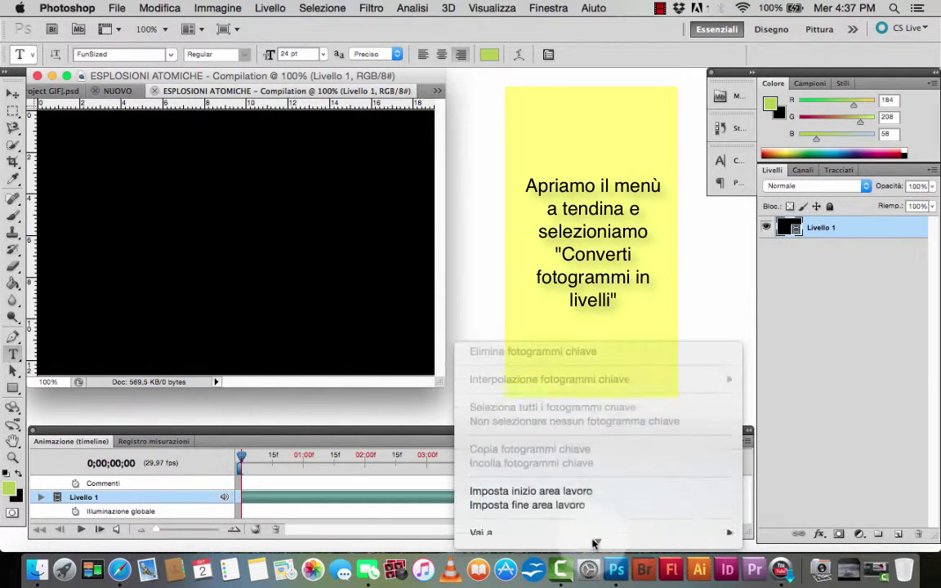
mouse_move(598, 540)
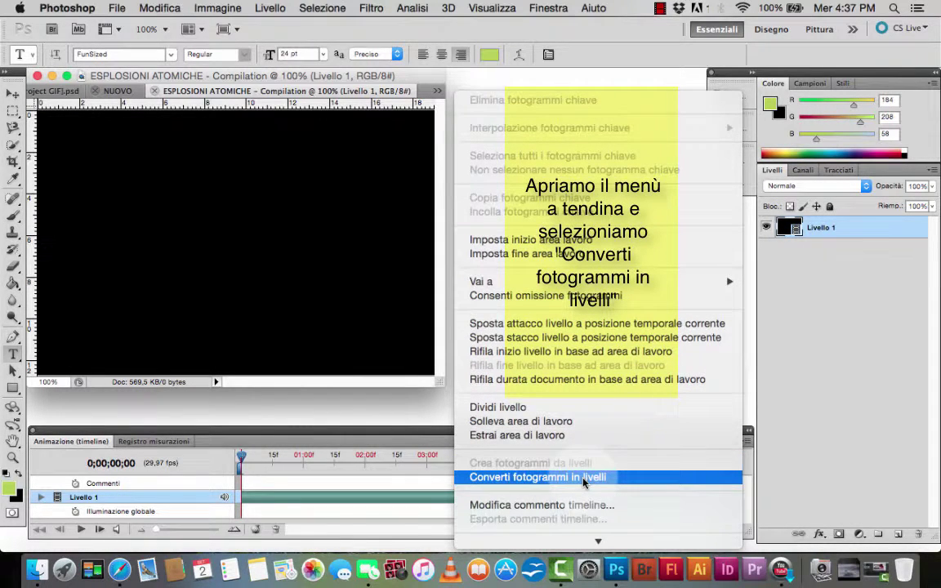
left_click(584, 481)
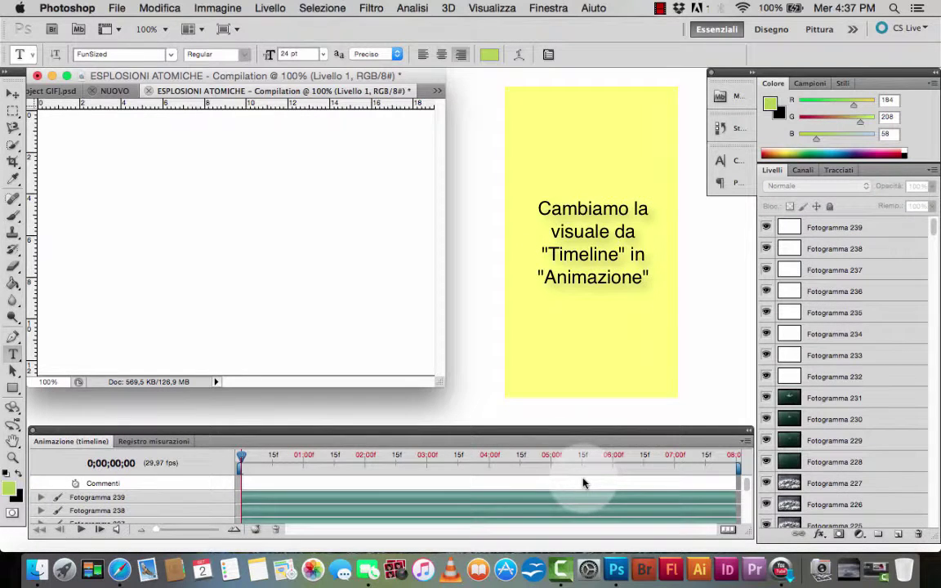
left_click(738, 536)
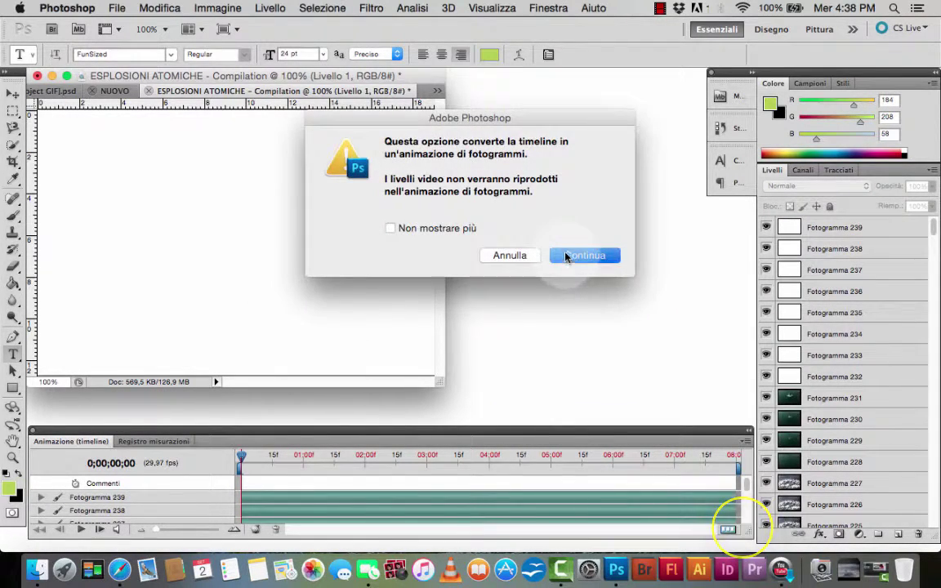
left_click(566, 257)
left_click(742, 445)
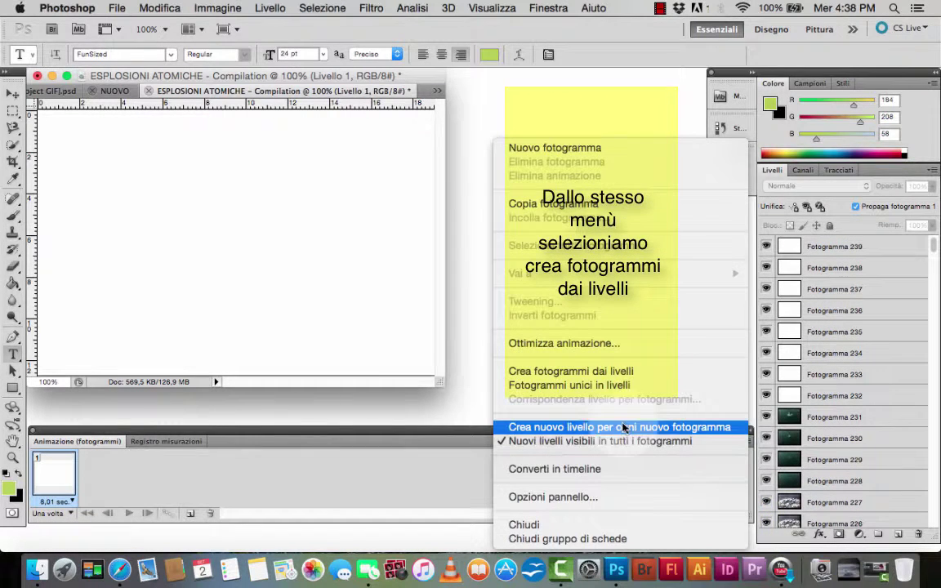
left_click(584, 374)
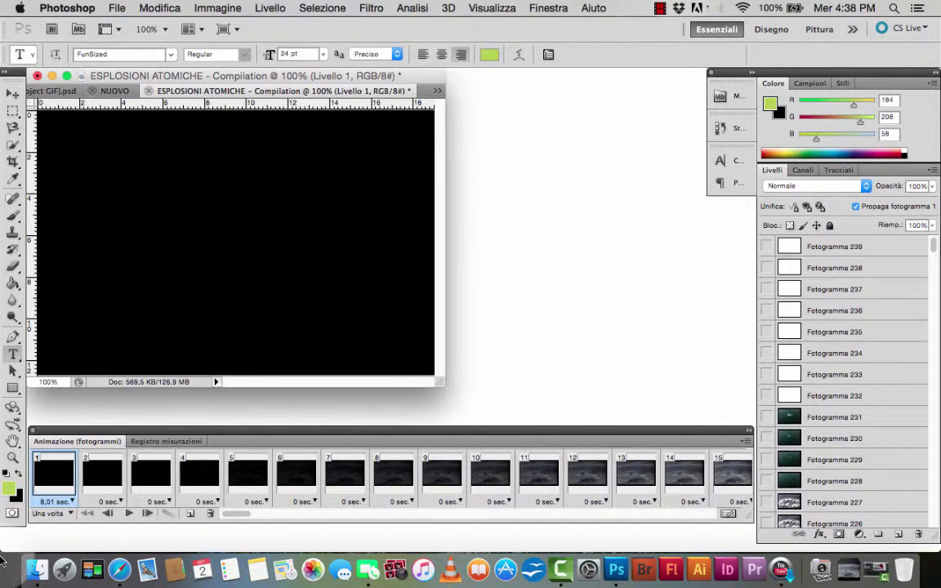
left_click(54, 483)
left_click(90, 484)
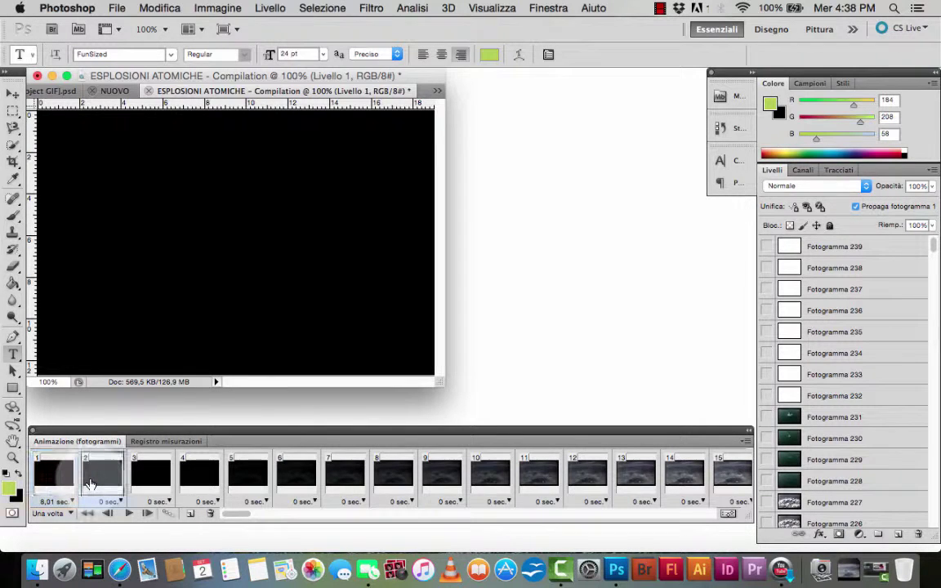
key("space")
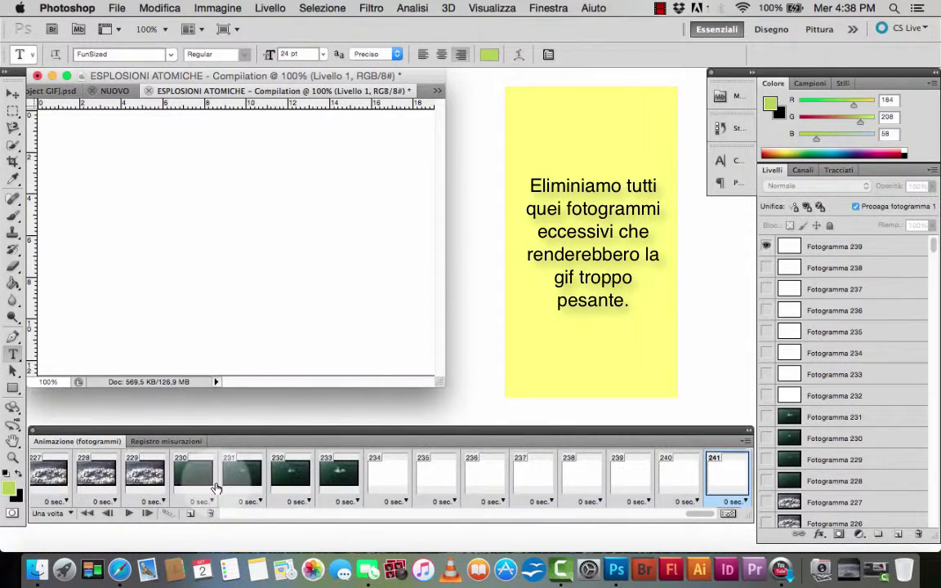
scroll(200, 488, "left", 10)
scroll(192, 488, "left", 10)
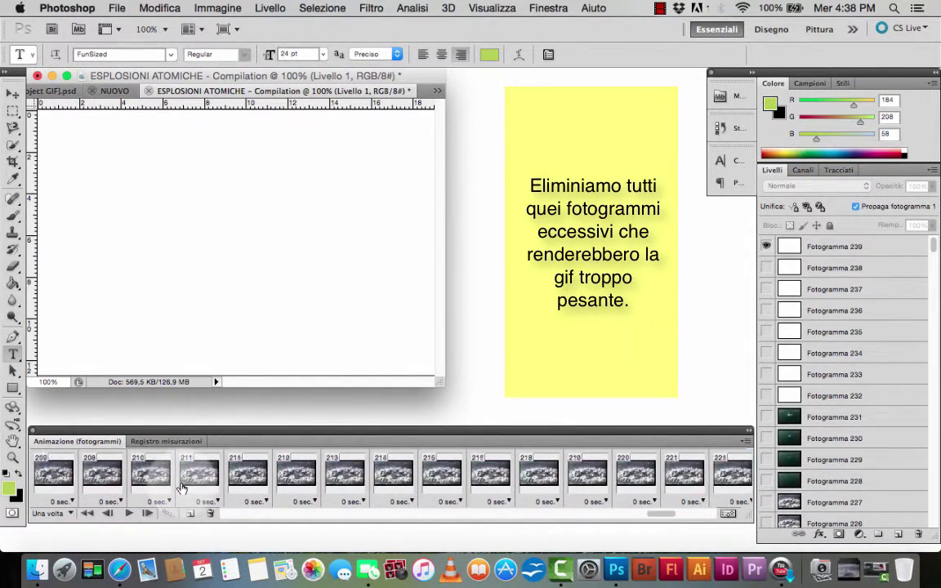
scroll(184, 488, "left", 10)
scroll(182, 488, "left", 10)
scroll(181, 486, "left", 10)
scroll(336, 487, "left", 10)
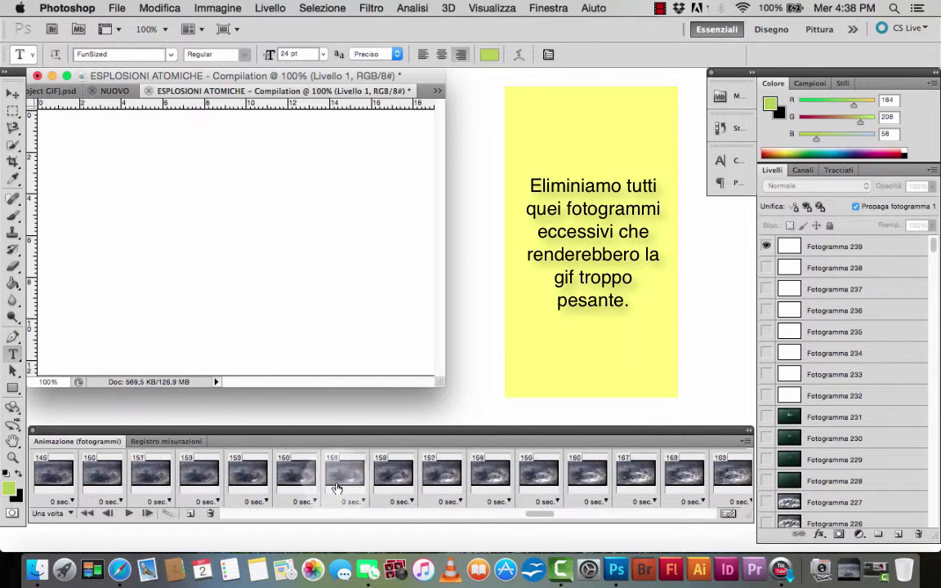
scroll(422, 487, "left", 10)
scroll(423, 488, "left", 10)
scroll(321, 487, "left", 10)
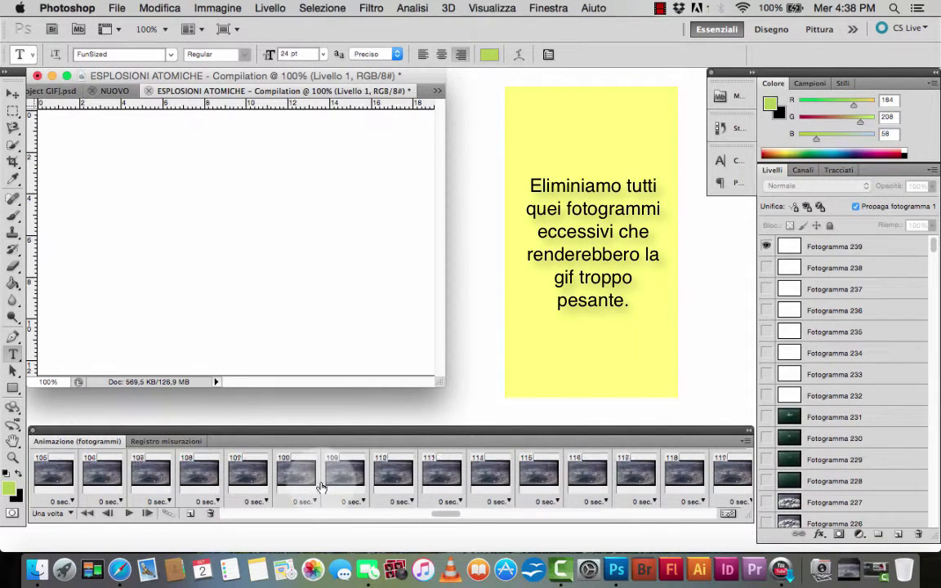
scroll(328, 488, "left", 15)
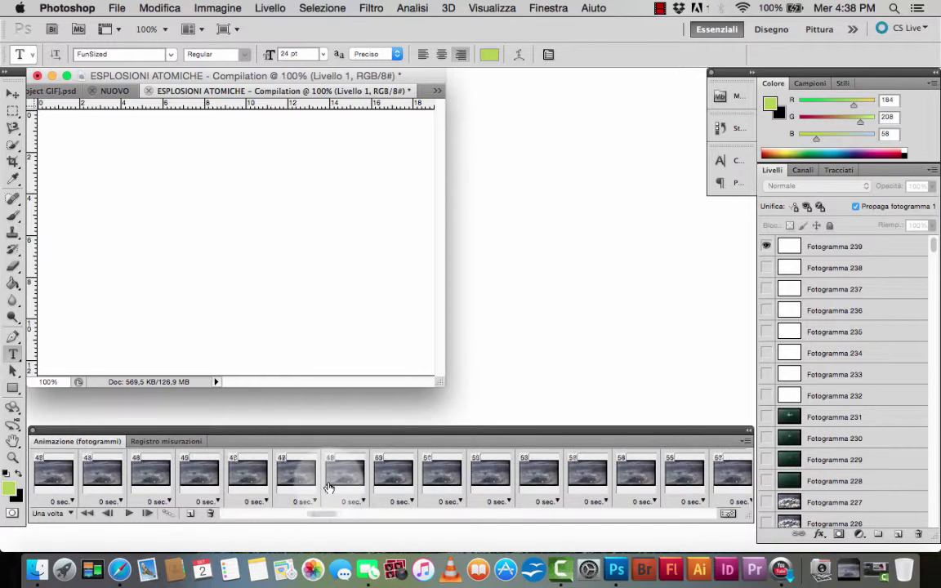
scroll(330, 487, "left", 10)
scroll(351, 487, "left", 10)
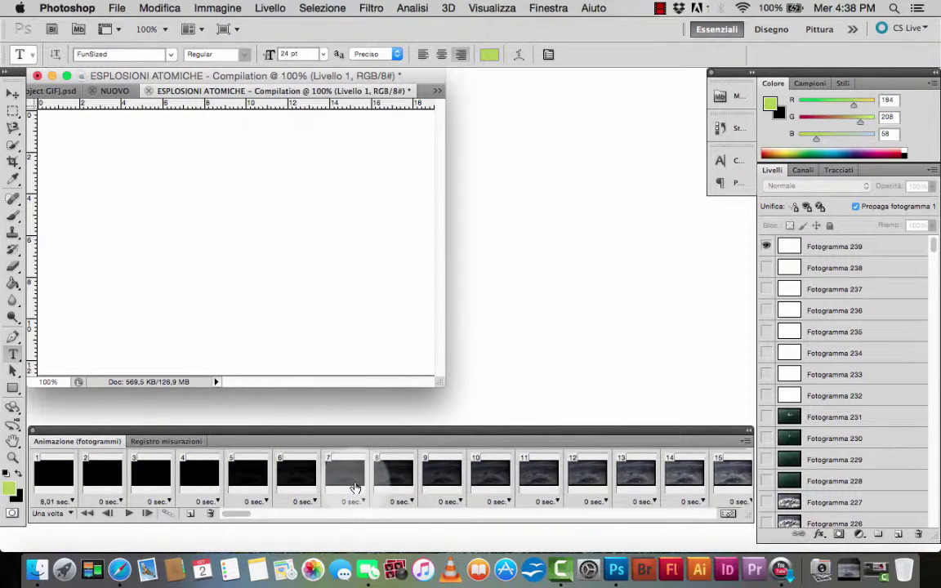
- Delete the eleven black opening frames, frames 1 through 11
left_click(60, 478)
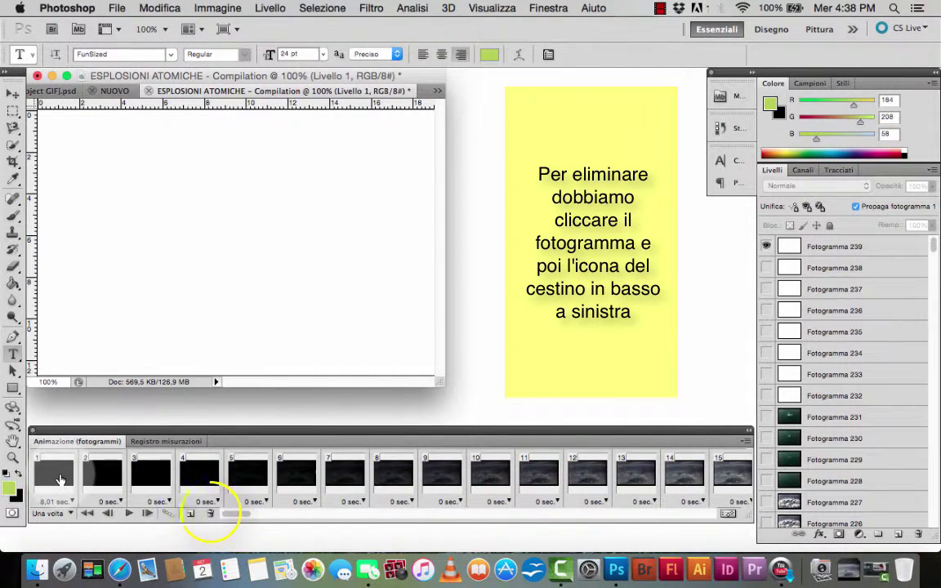
left_click(60, 478)
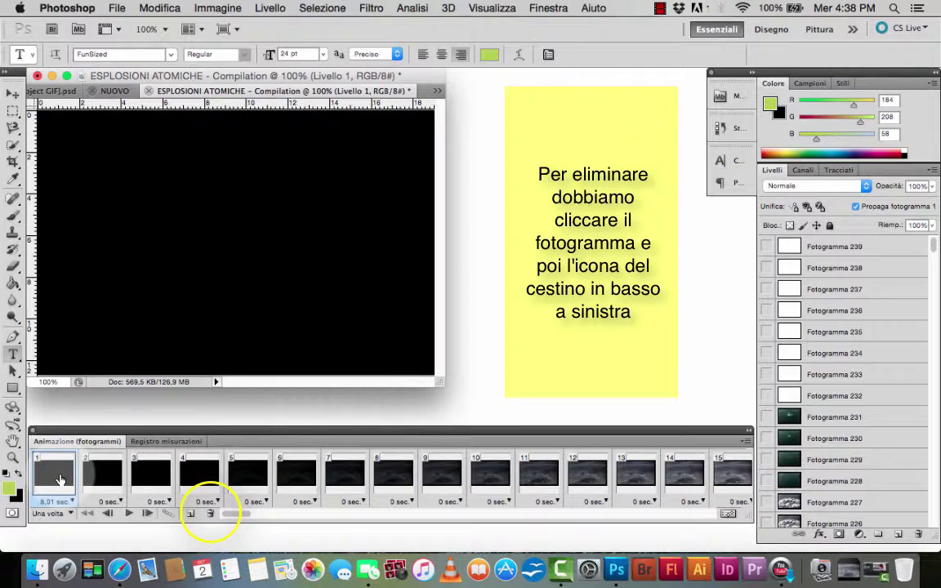
left_click(539, 478, "shift")
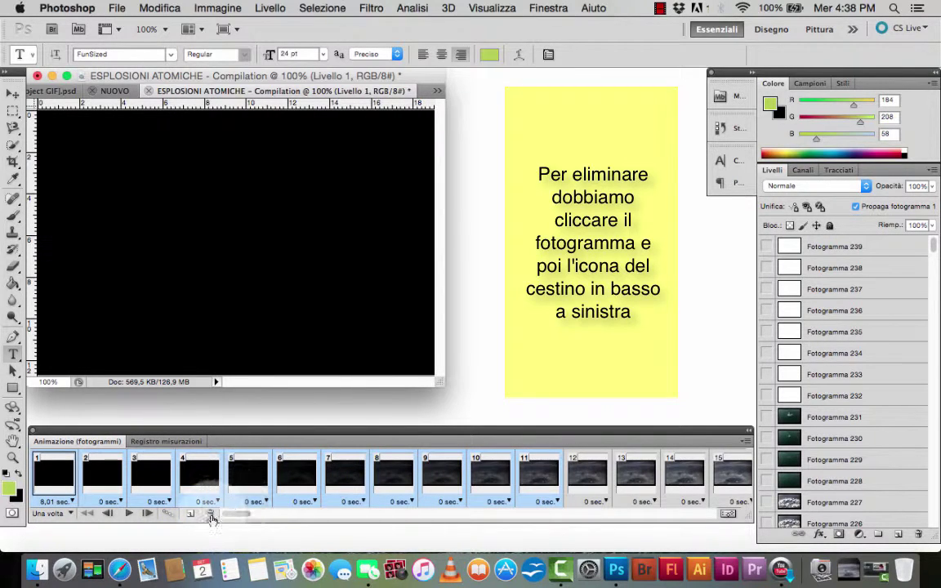
left_click(210, 517)
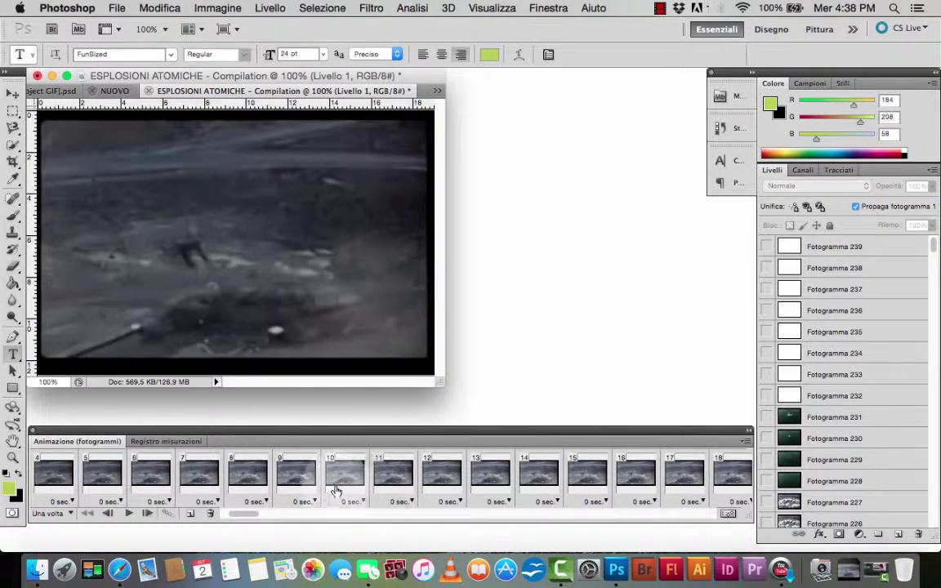
- Delete the scattered frames 3, 5 and 7
left_click(151, 472, "super")
left_click(248, 472, "super")
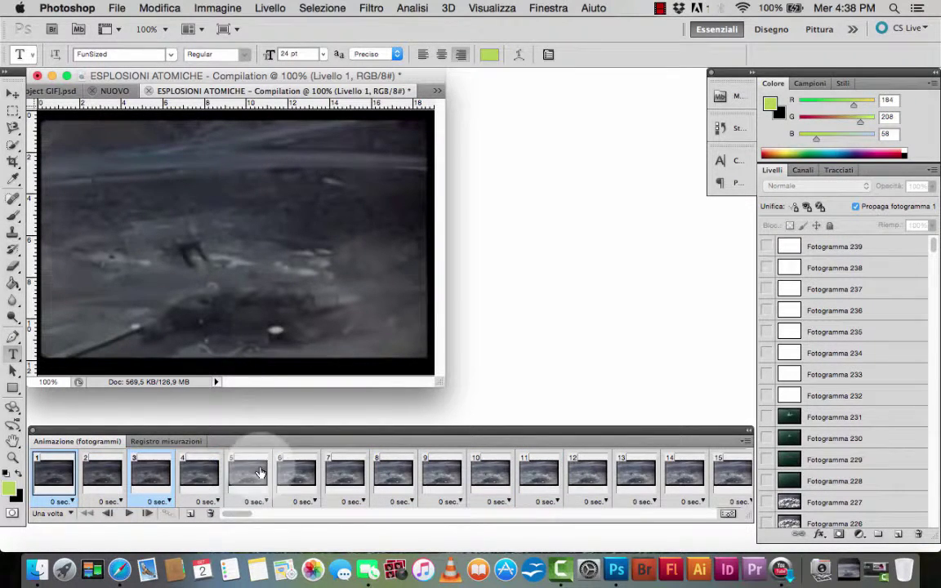
left_click(344, 472, "super")
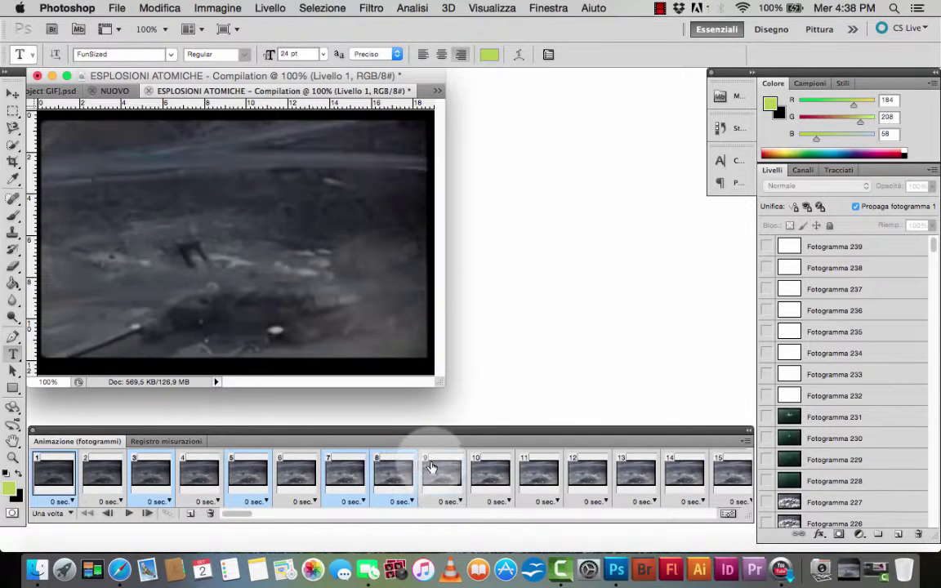
left_click(213, 515)
- Select frame 26 alone in the Animation panel
left_click(341, 493)
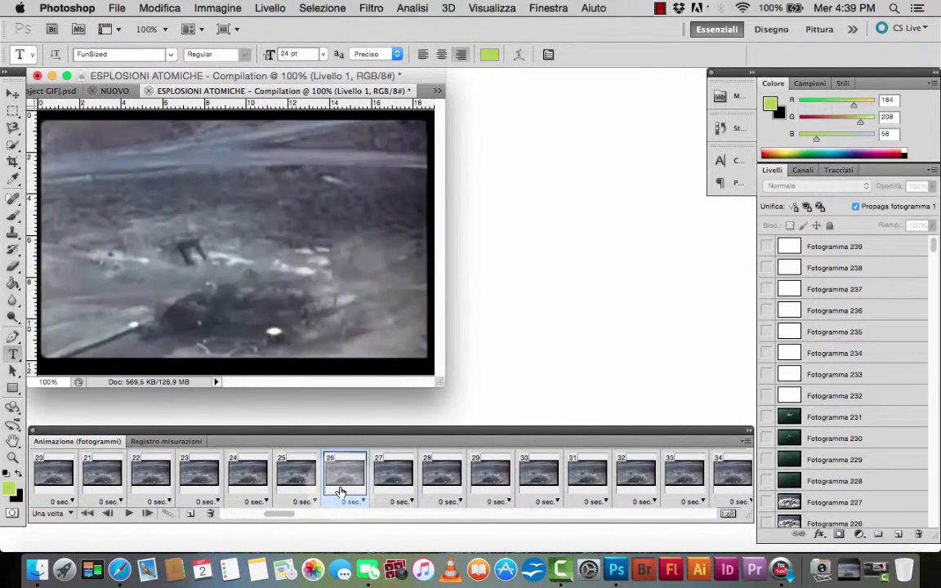
left_click(550, 483, "super")
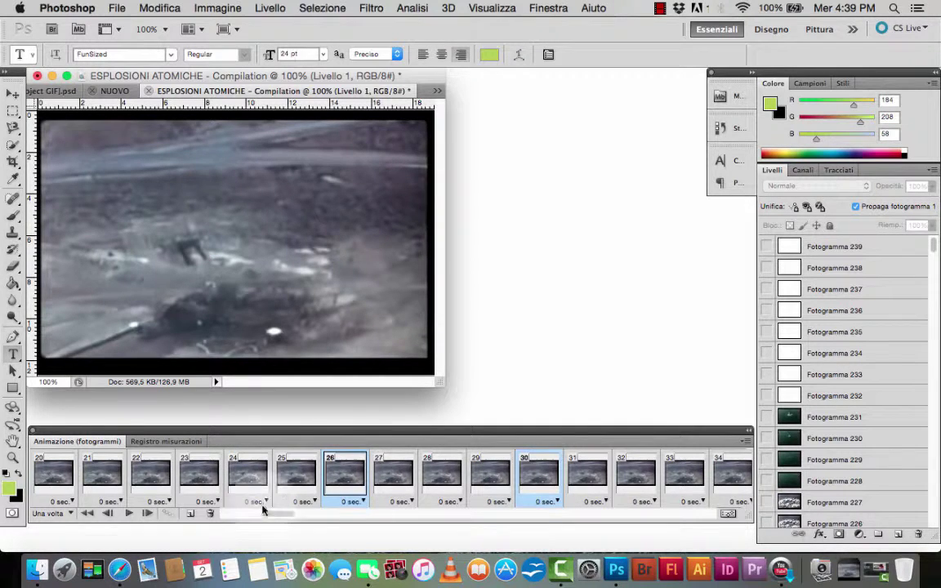
left_click(356, 444)
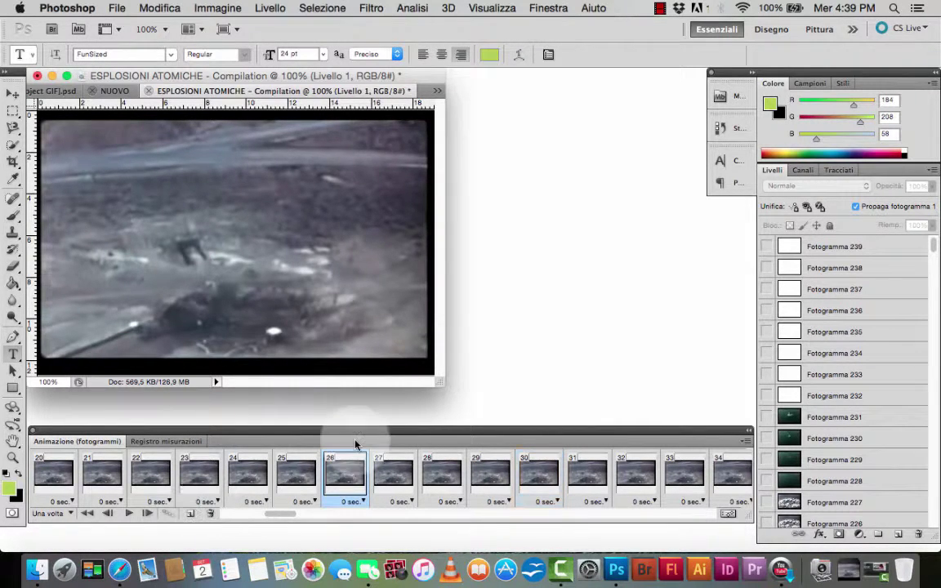
- Delete the dark and blank trailing frames 211 through 222
scroll(362, 474, "right", 3)
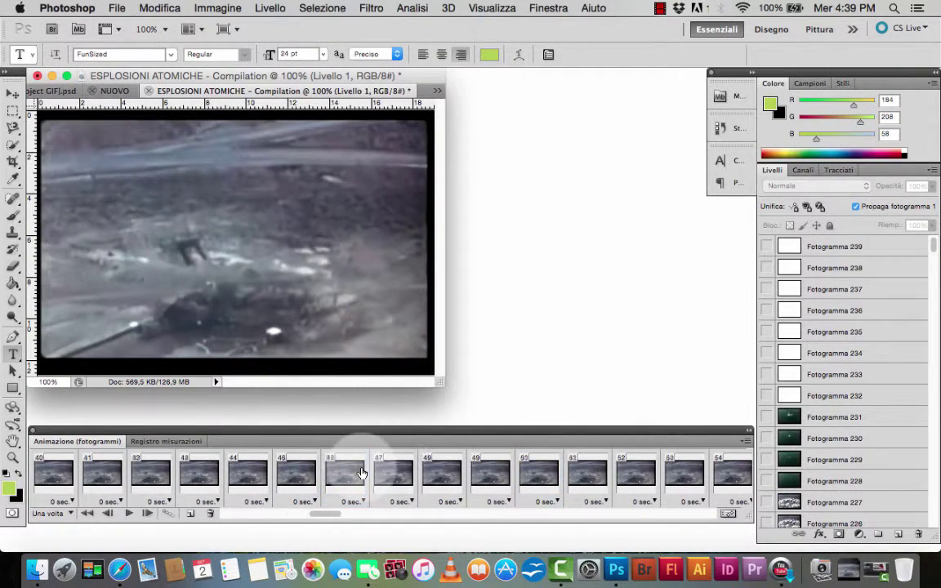
scroll(362, 474, "right", 5)
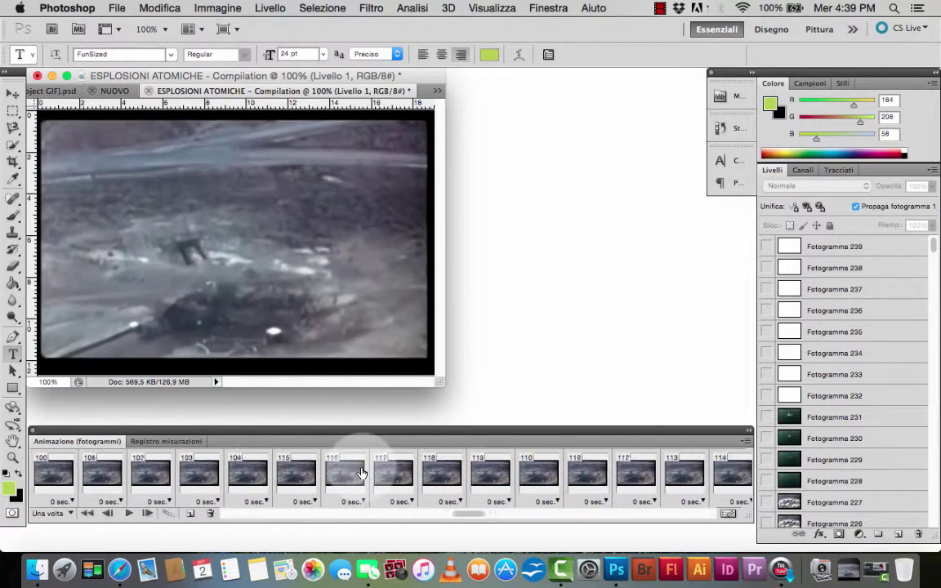
scroll(362, 474, "right", 5)
scroll(362, 474, "right", 5)
scroll(362, 473, "right", 5)
scroll(362, 474, "right", 5)
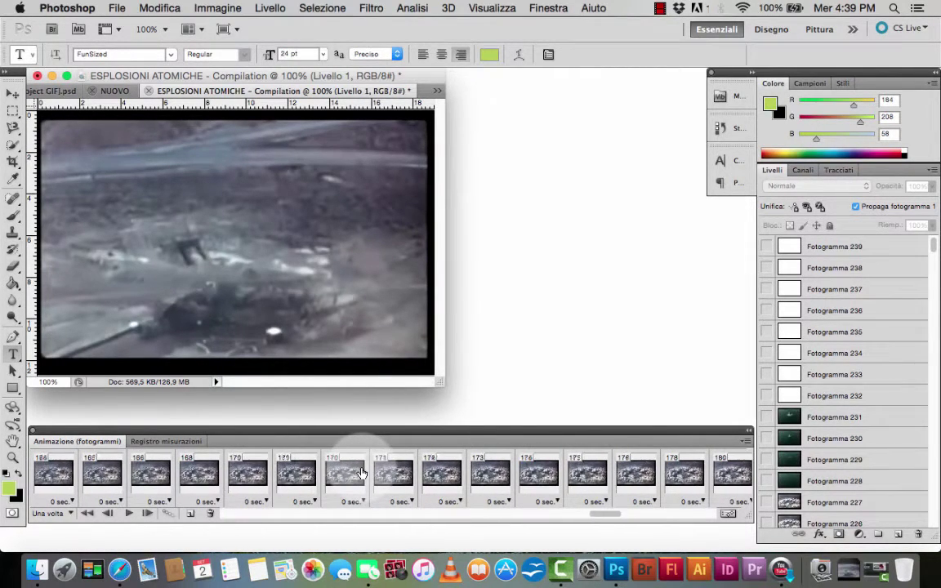
scroll(362, 474, "right", 4)
scroll(362, 473, "right", 4)
scroll(362, 474, "right", 5)
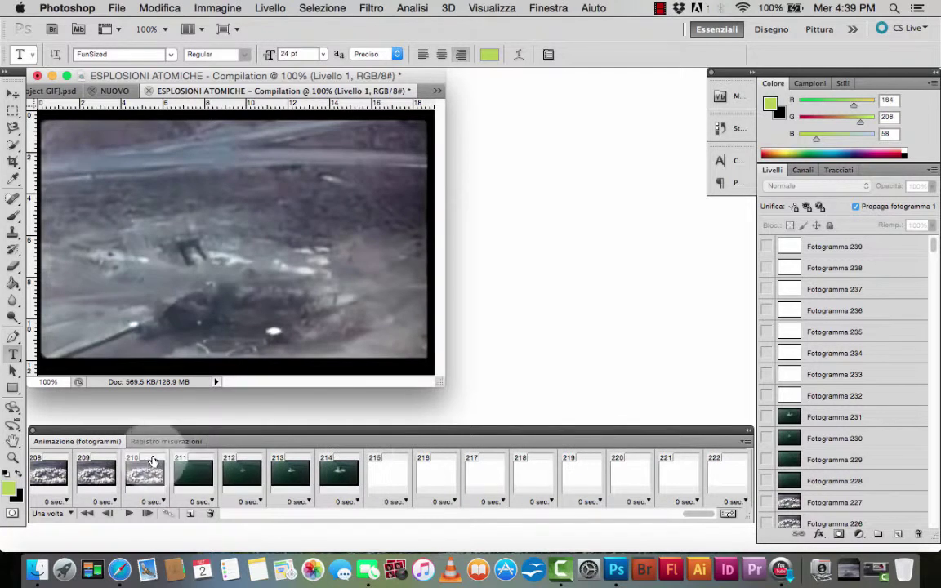
left_click(194, 476)
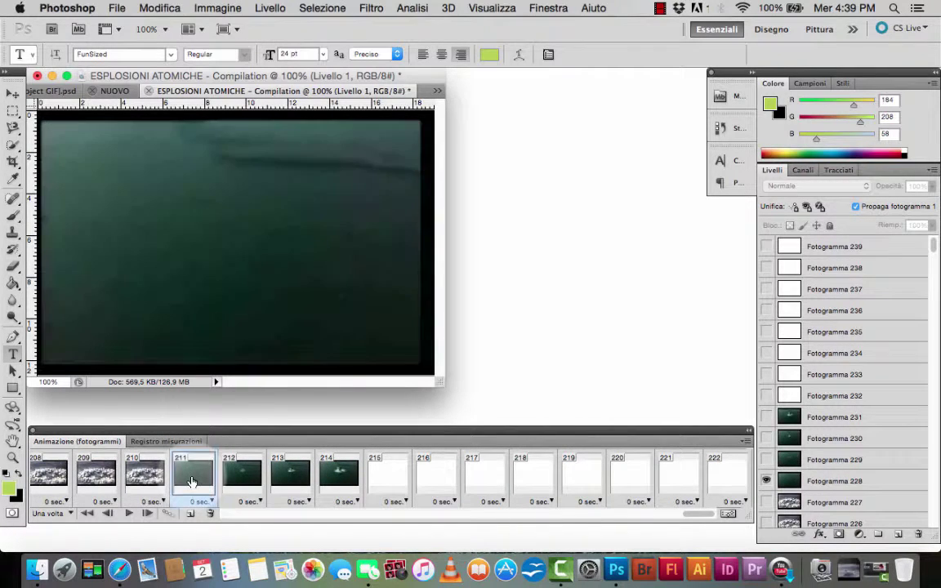
left_click(717, 478, "shift")
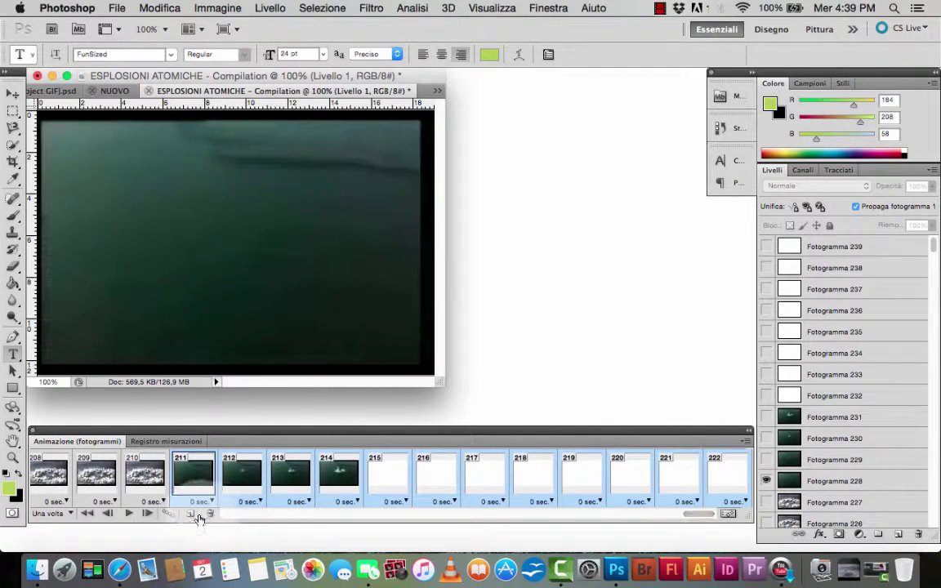
left_click(209, 513)
- Delete frames 201 through 204
left_click(290, 474)
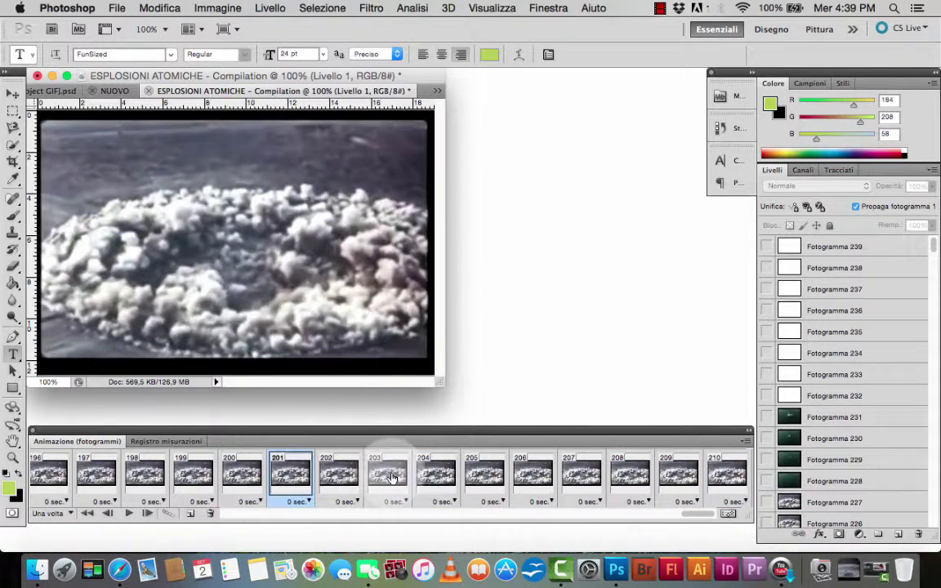
left_click(448, 472, "shift")
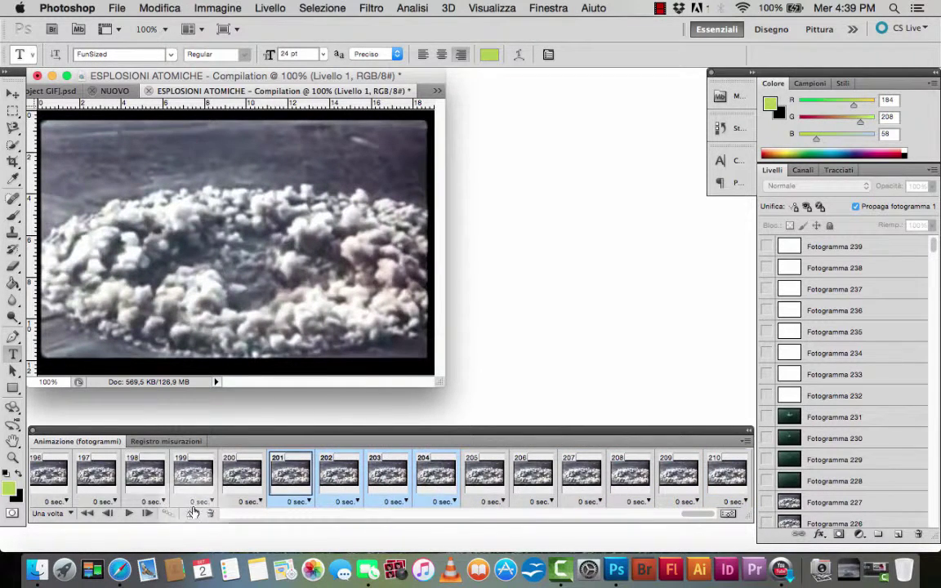
left_click(211, 513)
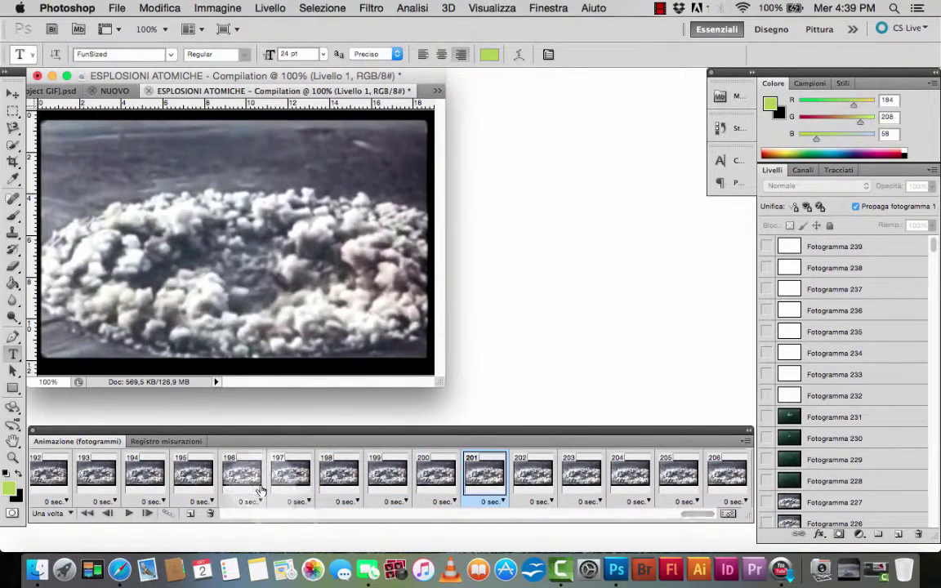
scroll(260, 490, "left", 10)
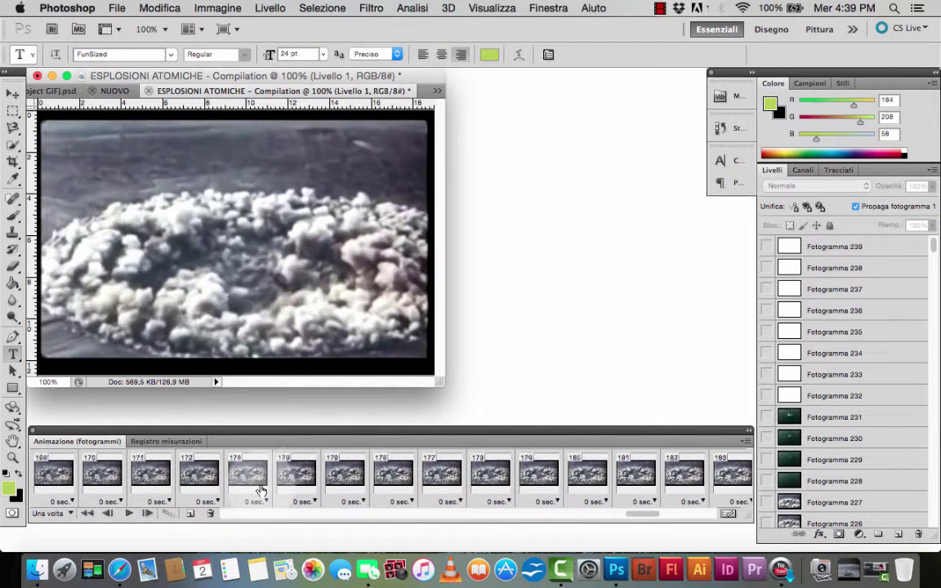
scroll(260, 490, "left", 10)
scroll(260, 490, "left", 5)
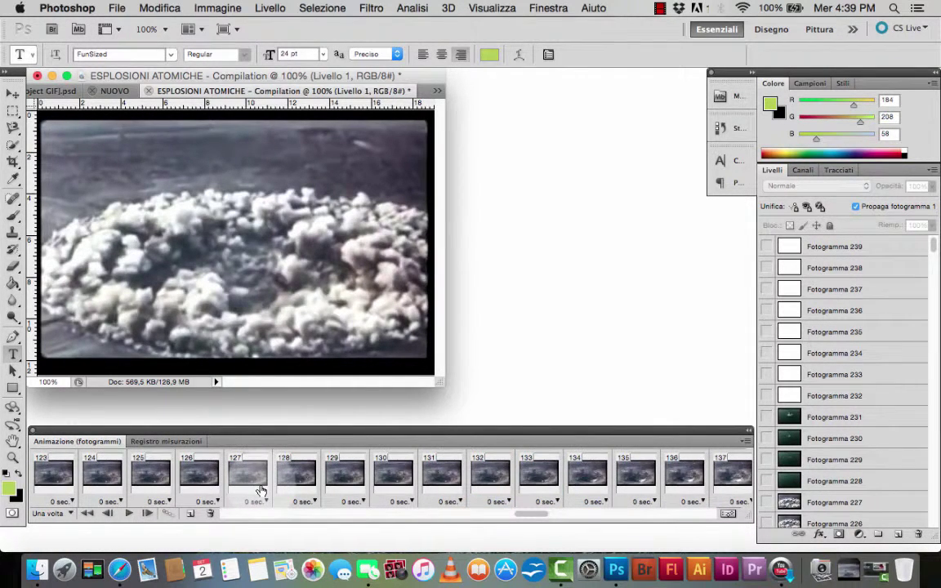
scroll(261, 490, "left", 5)
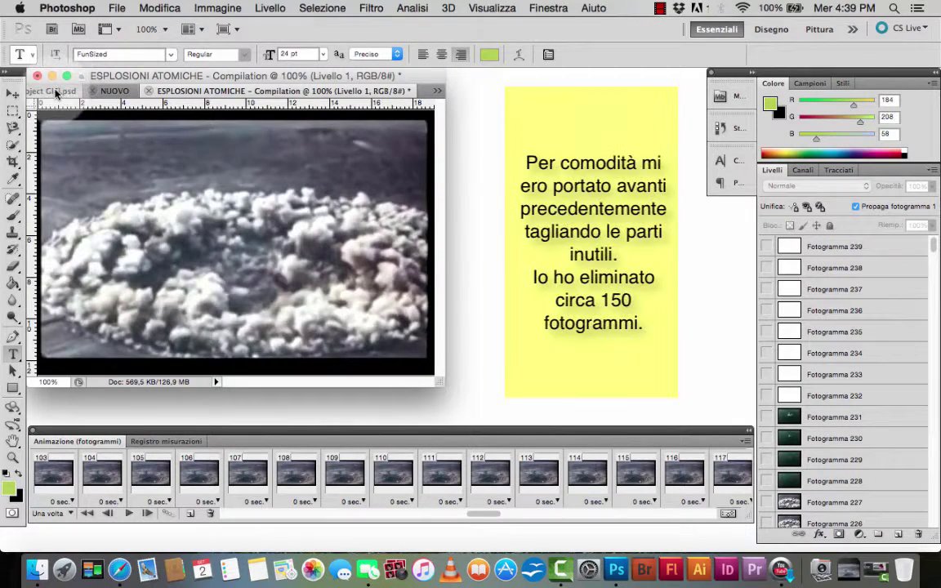
- Switch to the Project GIF document and scroll through its frame timeline
left_click(55, 92)
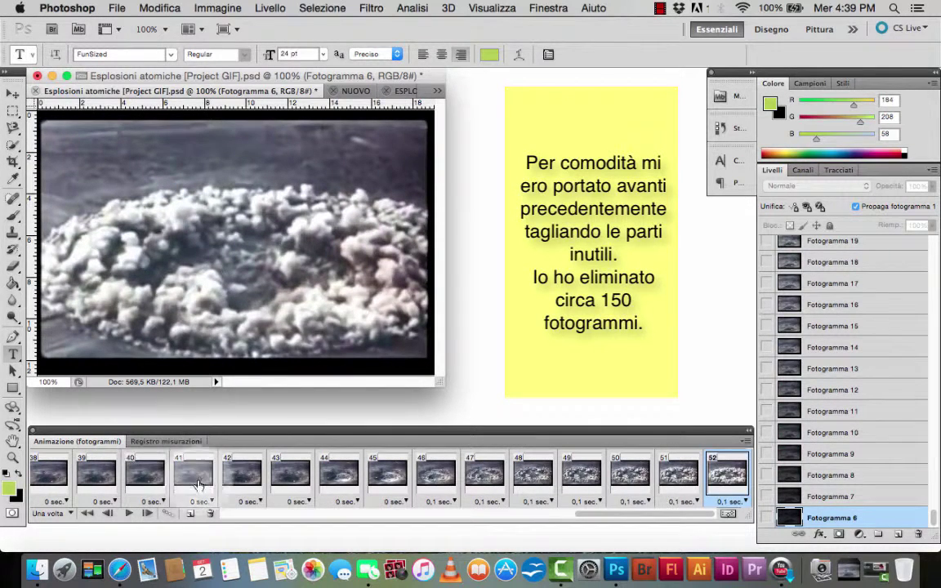
scroll(219, 486, "left", 2)
scroll(219, 486, "left", 10)
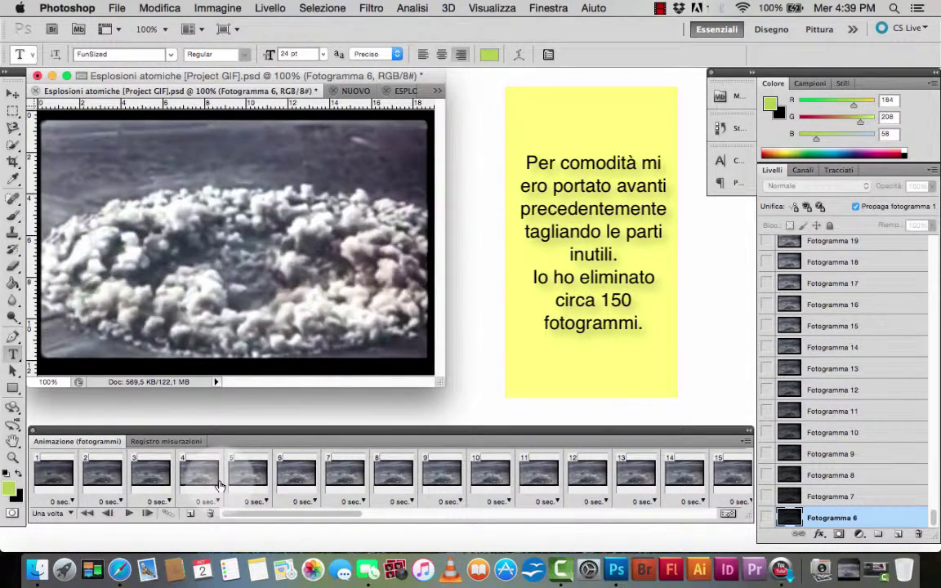
scroll(218, 486, "right", 4)
scroll(219, 486, "right", 4)
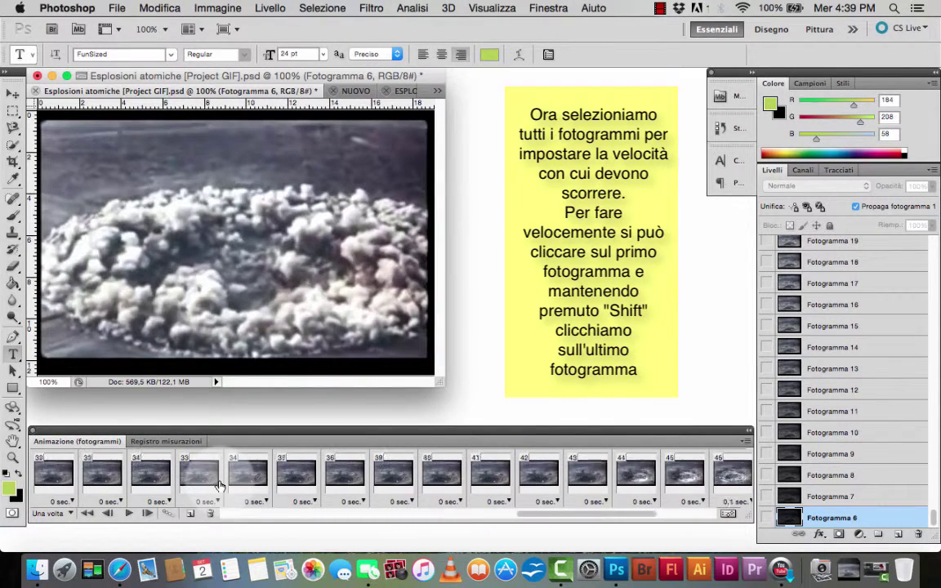
scroll(219, 486, "right", 3)
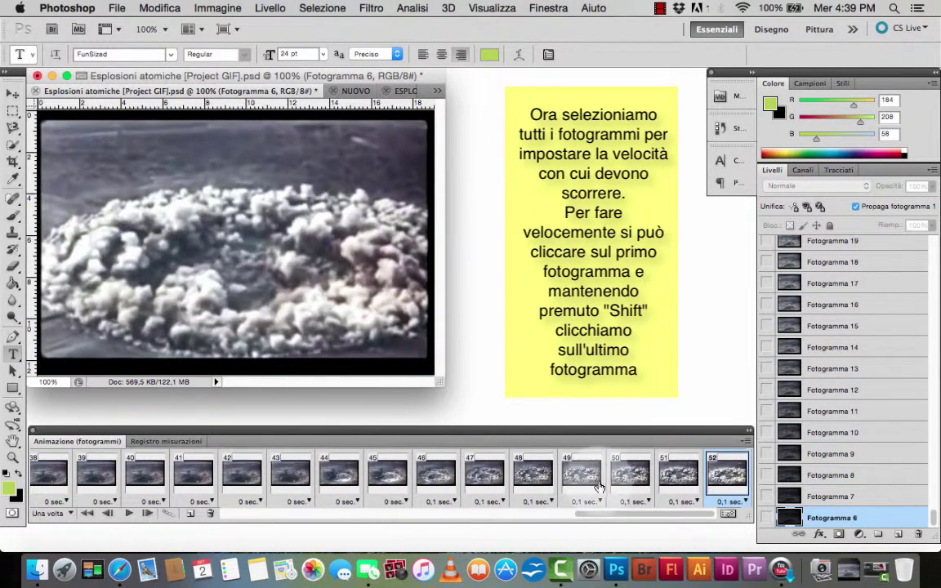
scroll(294, 490, "left", 3)
scroll(294, 490, "left", 4)
scroll(294, 490, "left", 5)
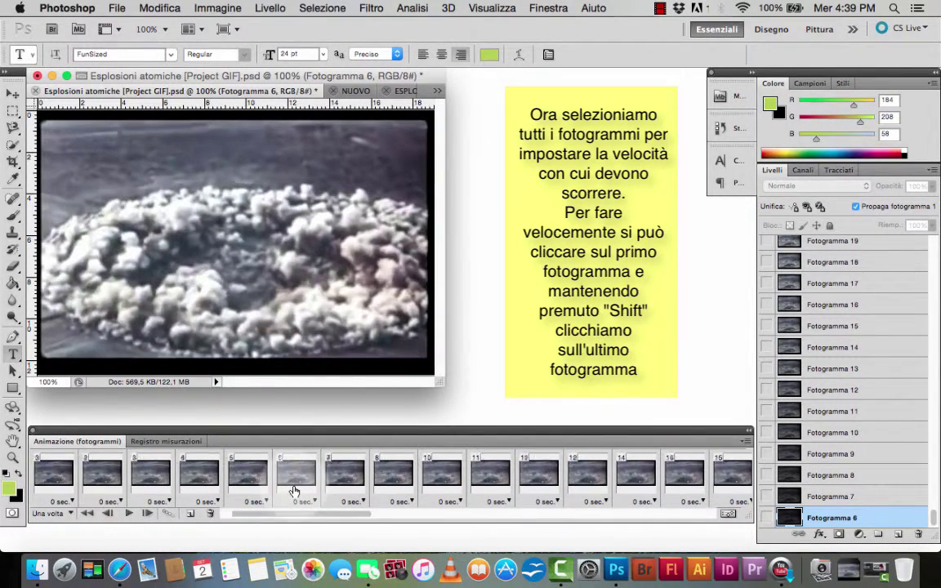
- Select frames 1 through 52 and set their delay to 0,1 sec
left_click(51, 495)
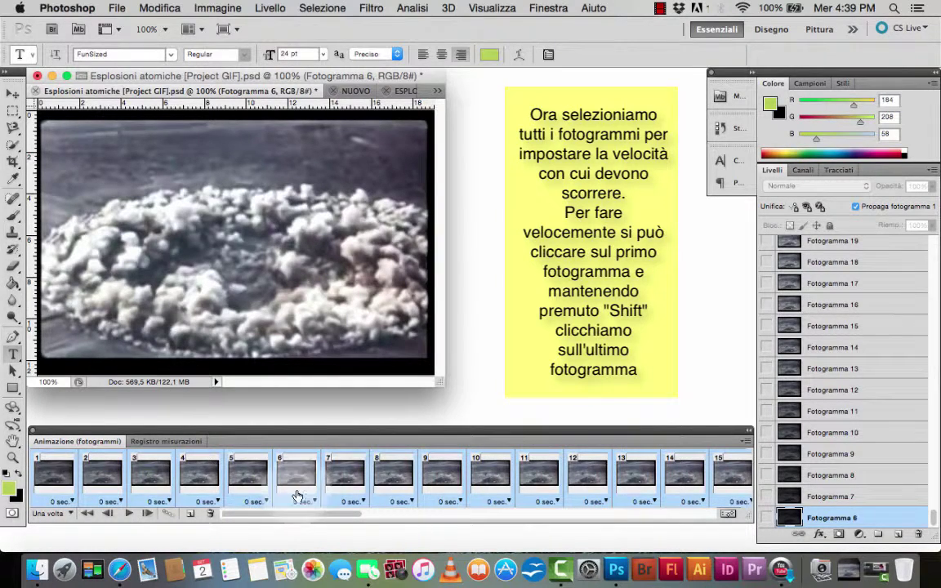
scroll(388, 490, "right", 3)
scroll(392, 488, "right", 3)
scroll(392, 488, "right", 3)
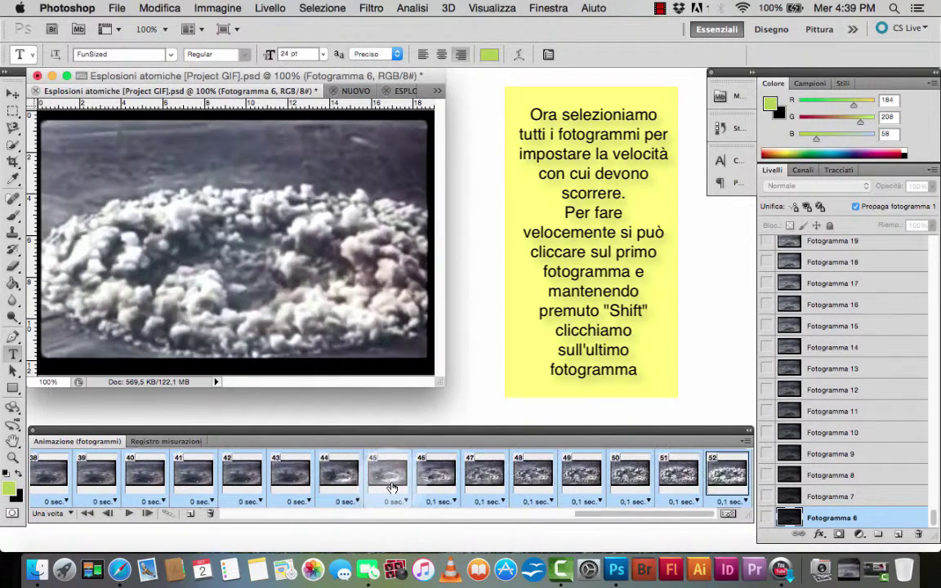
left_click(306, 505)
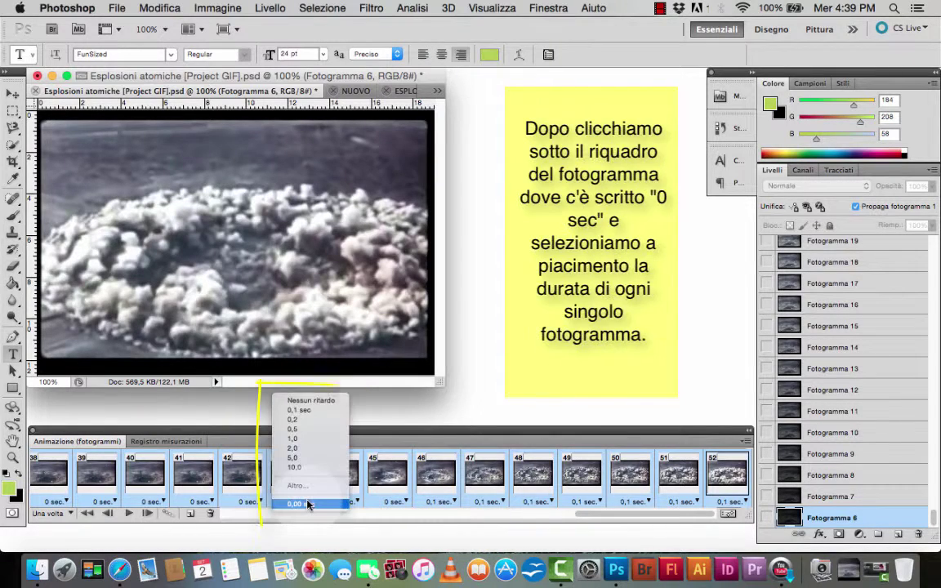
left_click(306, 410)
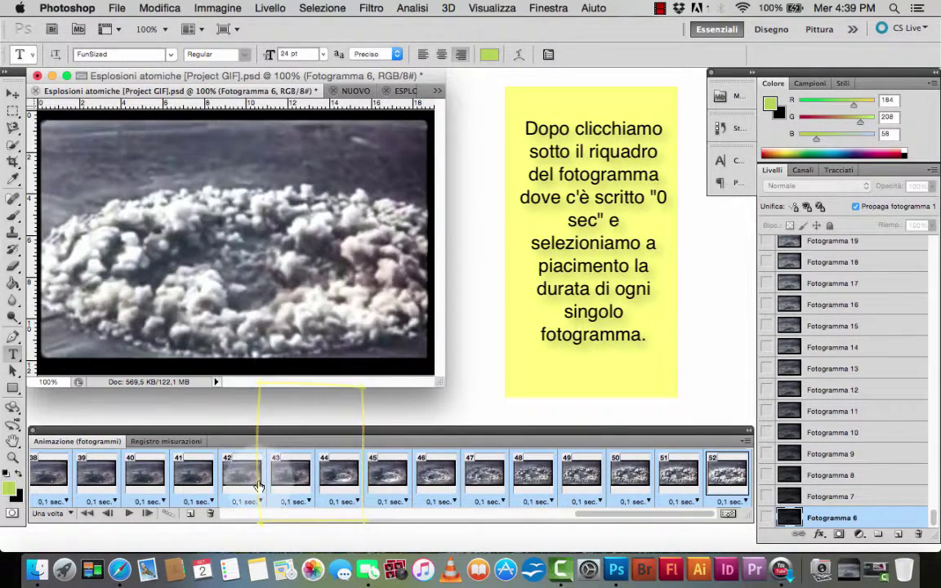
- Return to the first frame and play the animation to preview its timing
scroll(270, 474, "left", 15)
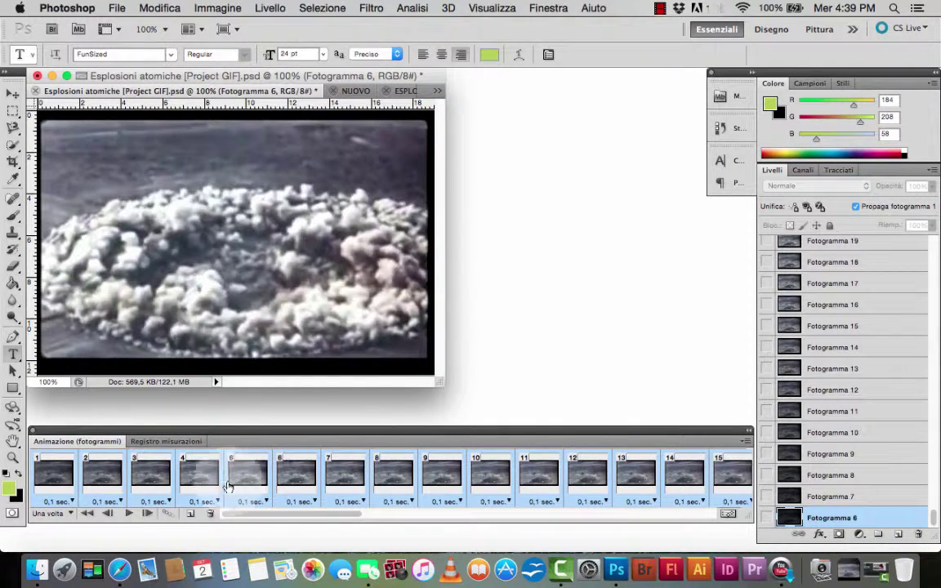
left_click(58, 481)
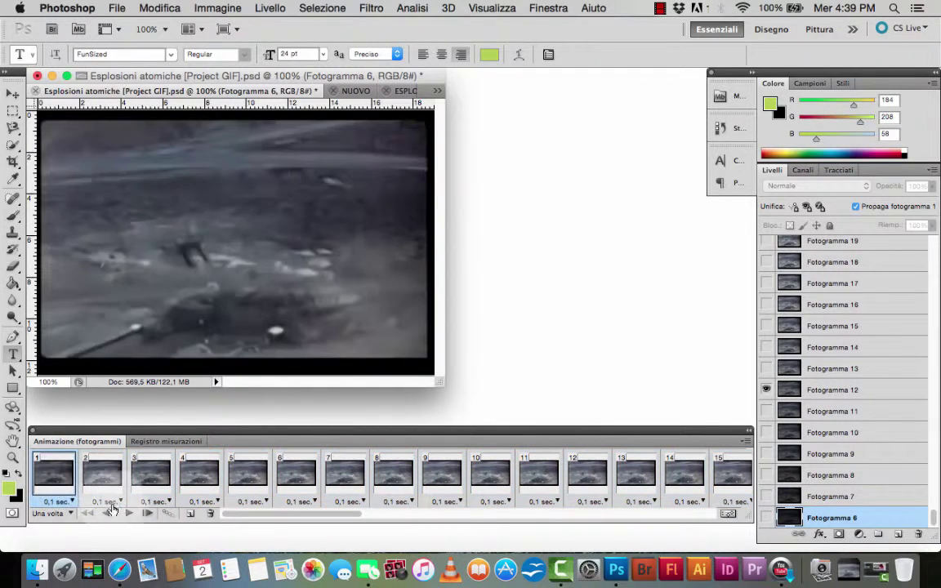
left_click(127, 517)
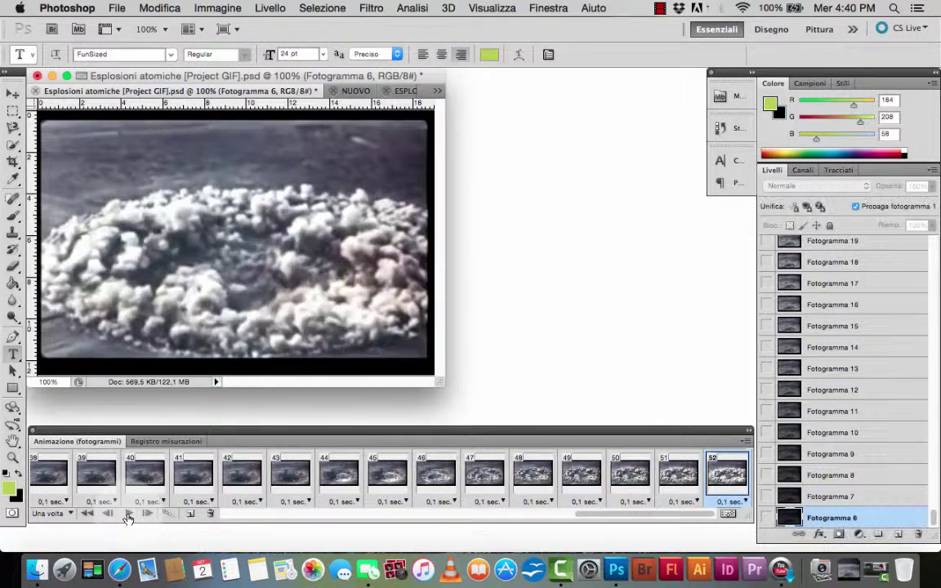
- Give frames 46–52 a 0,2 sec delay, then reselect the first frame
left_click(435, 474)
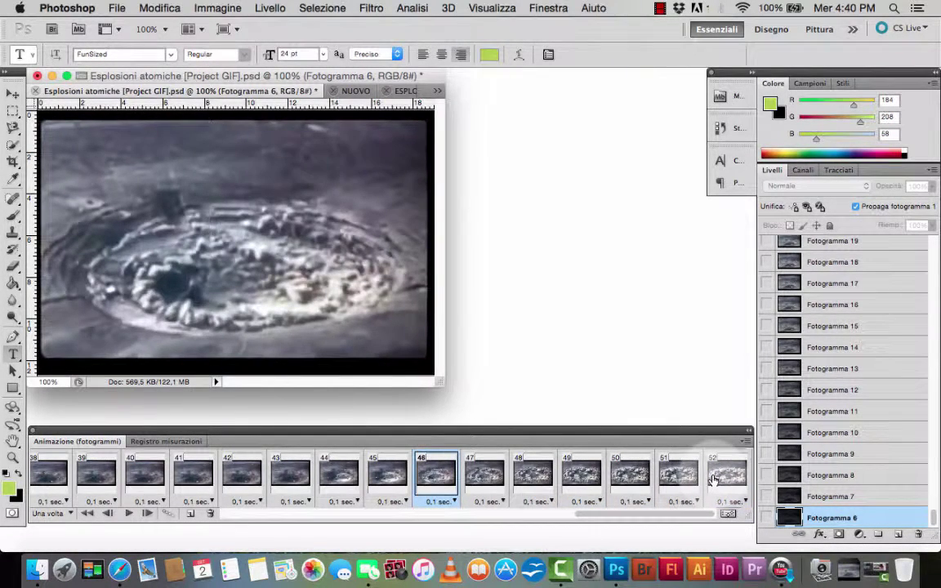
left_click(446, 502)
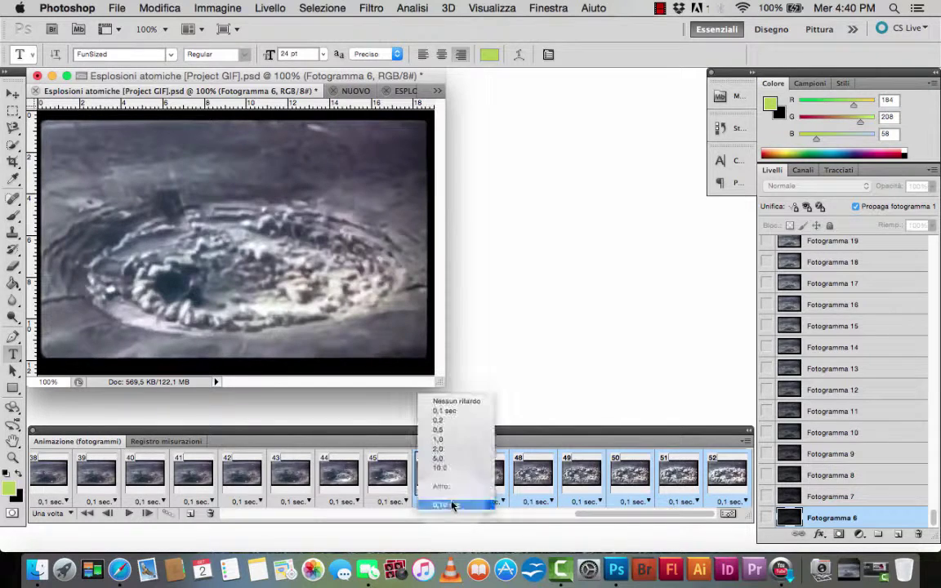
left_click(438, 421)
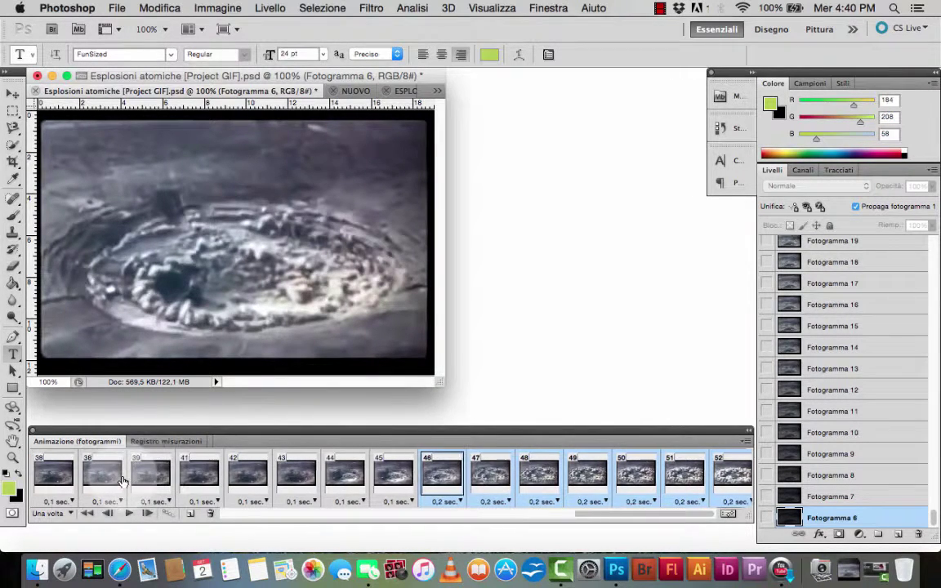
scroll(123, 481, "left", 10)
scroll(123, 481, "left", 5)
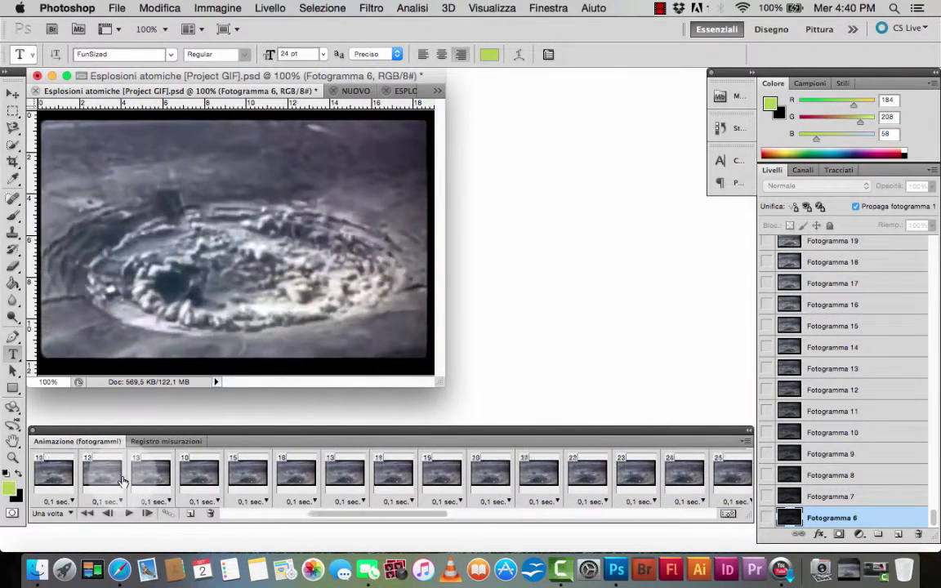
left_click(53, 472)
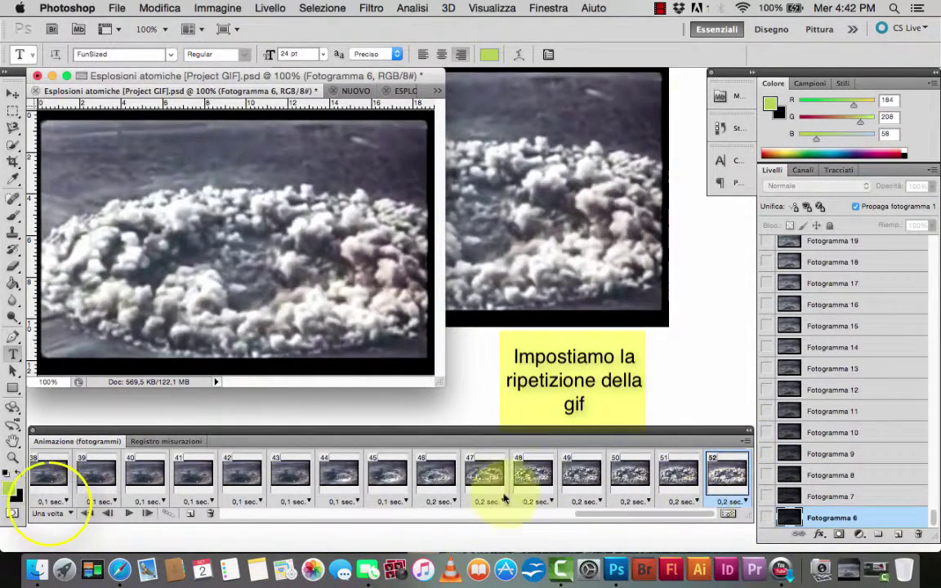
- Set the animation's looping to Sempre and open the Salva con nome window
scroll(408, 482, "left", 10)
scroll(314, 476, "left", 10)
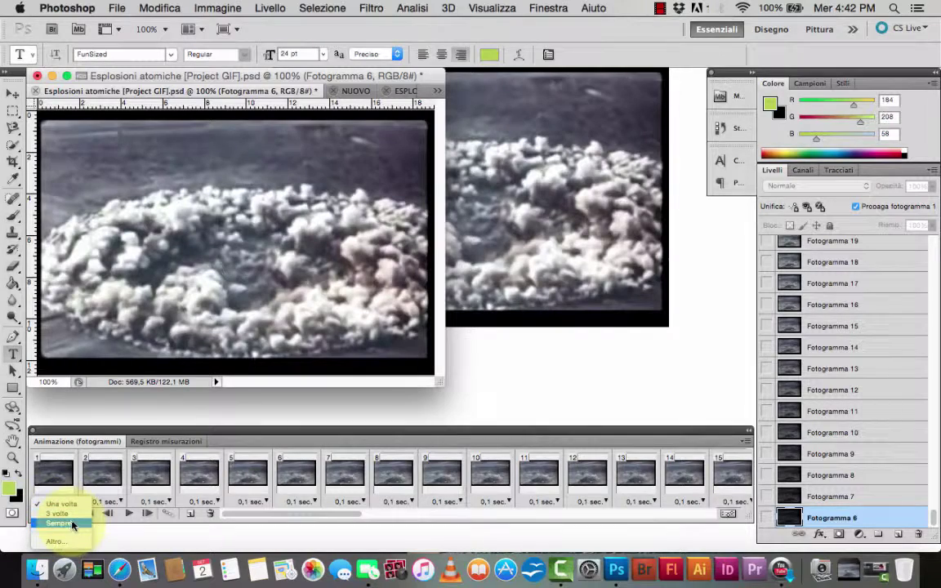
left_click(72, 525)
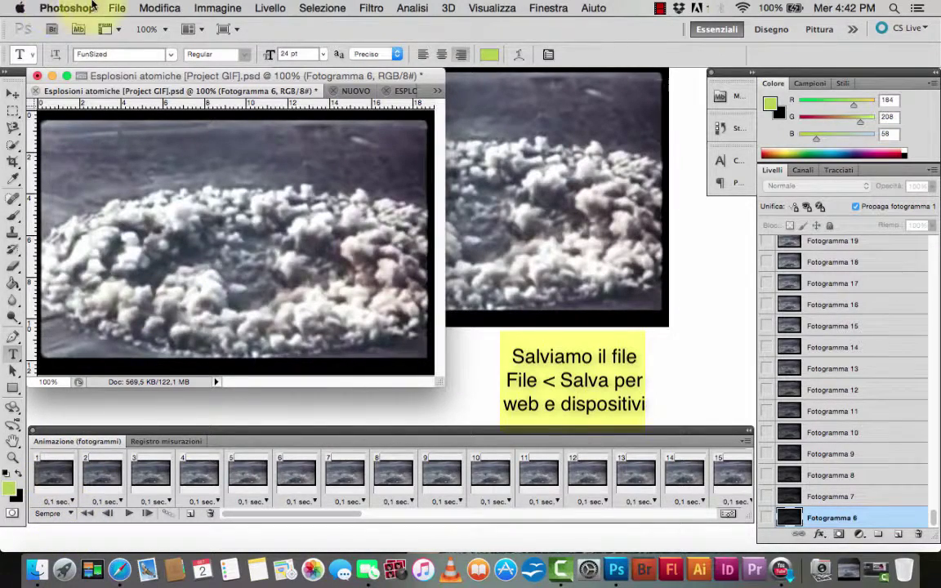
left_click(117, 8)
left_click(198, 236)
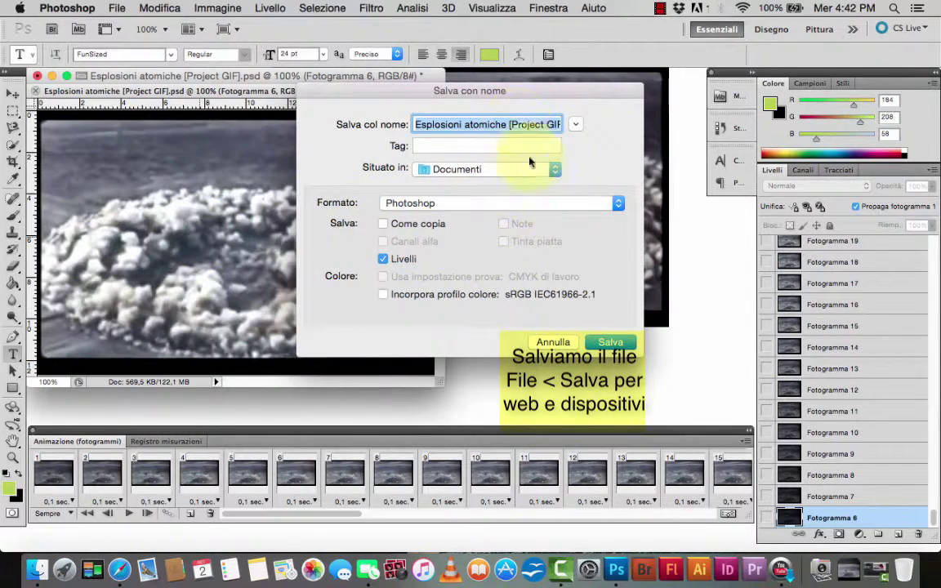
- Export via Salva per Web as Esplosioni-atomiche-[Project-GIF].gif, replacing the old copy, then bring Safari forward
left_click(553, 342)
left_click(117, 7)
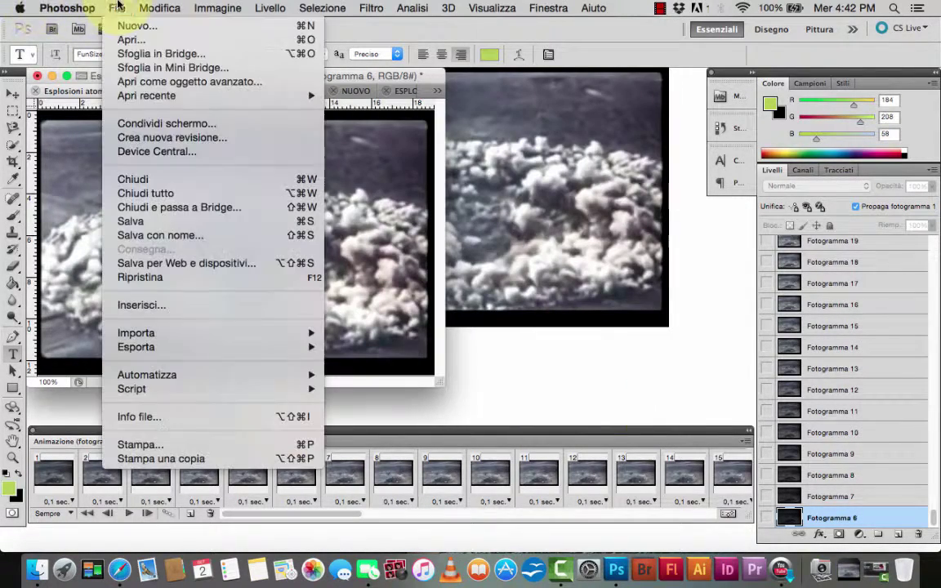
left_click(245, 265)
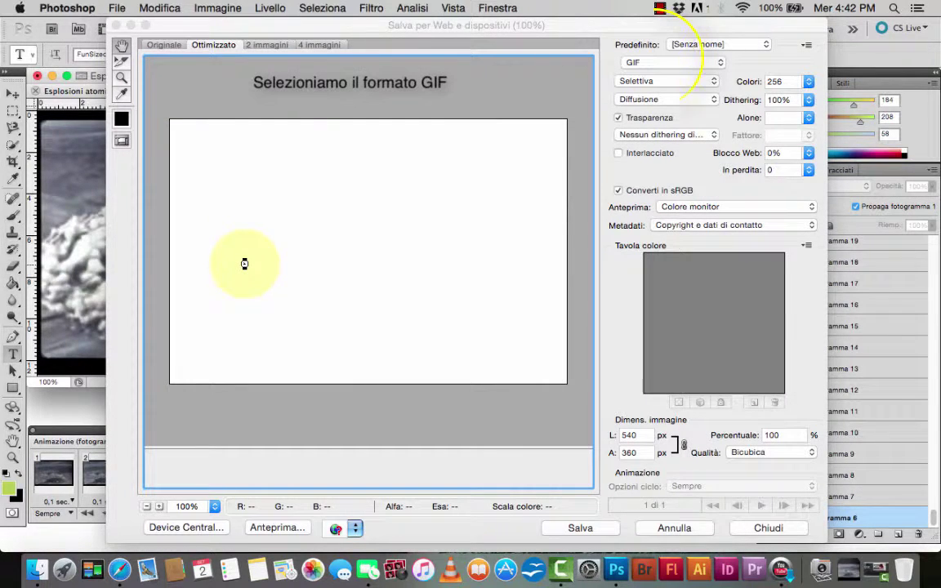
left_click(582, 529)
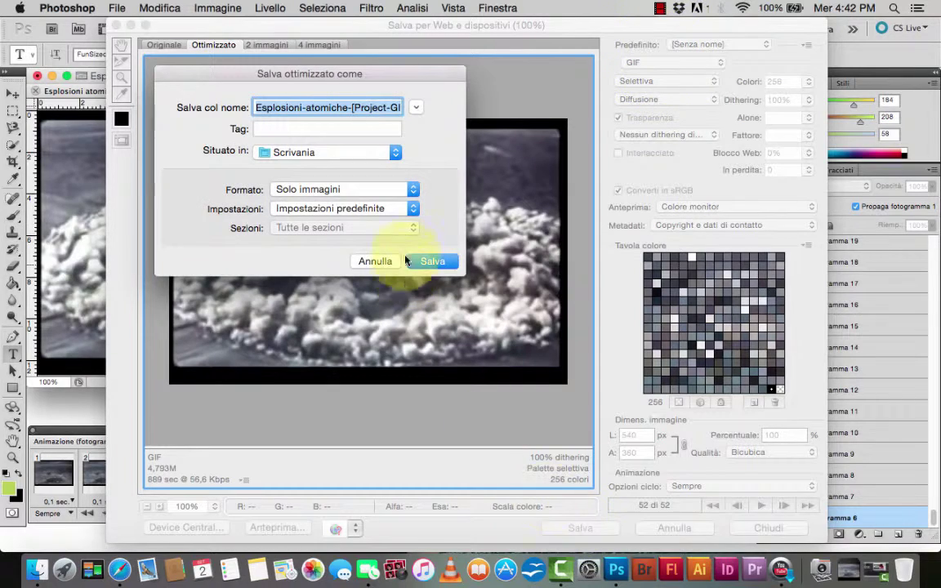
left_click(441, 262)
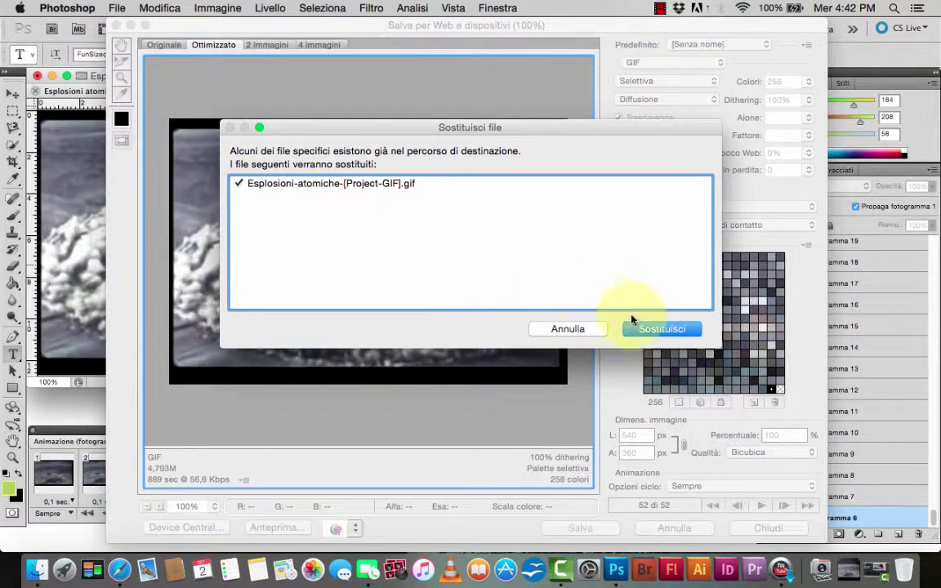
left_click(656, 329)
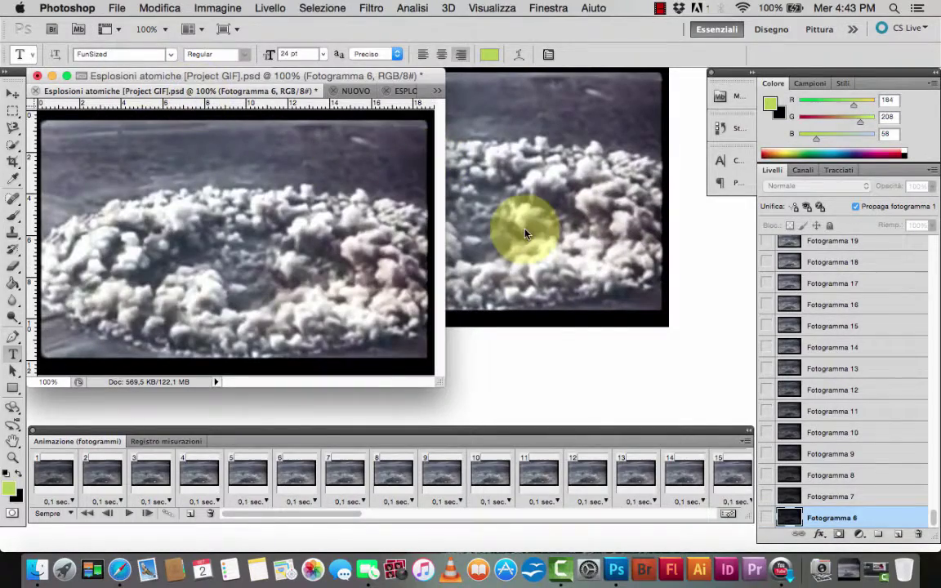
left_click(525, 234)
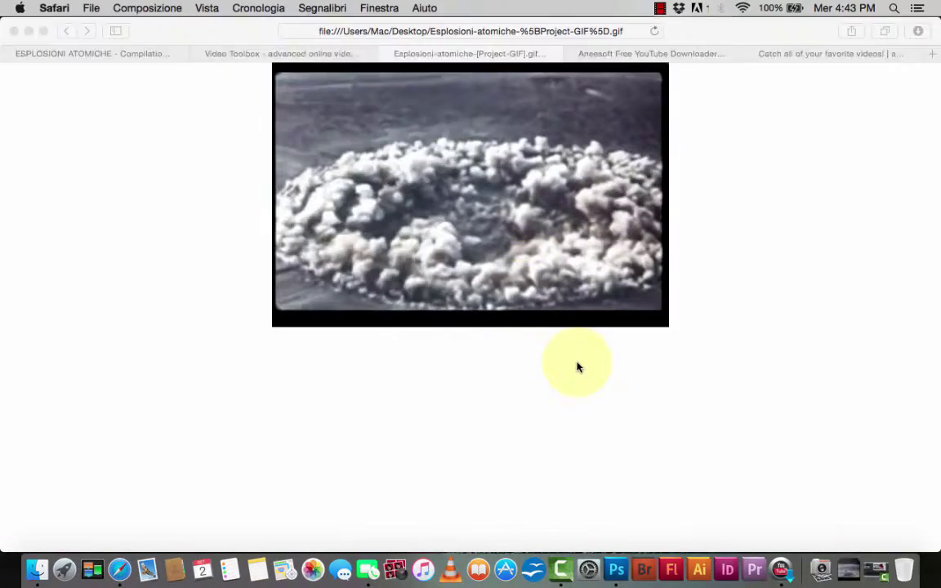
- Minimize Safari and open the desktop's Esplosioni-atomiche-[Project-GIF].gif in Safari
left_click(29, 31)
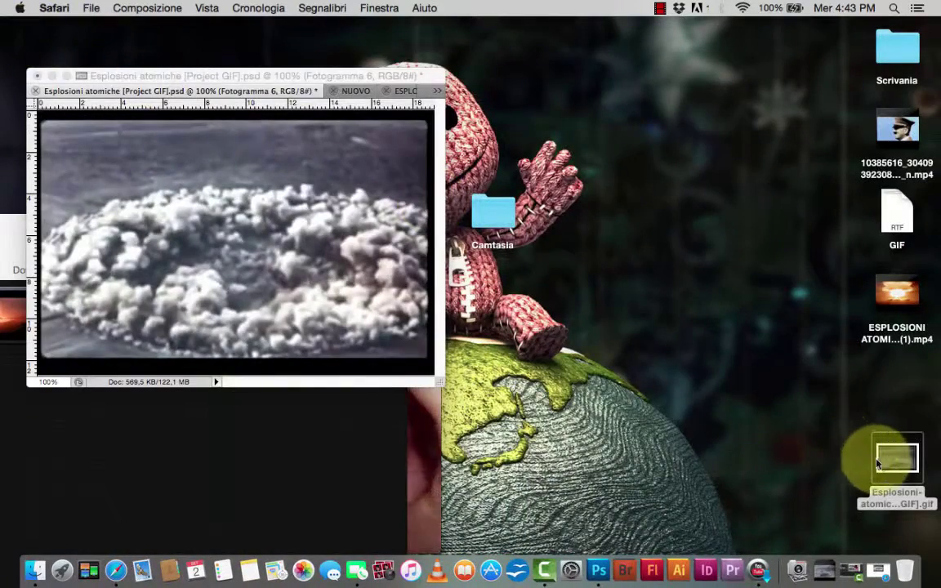
left_click(879, 464)
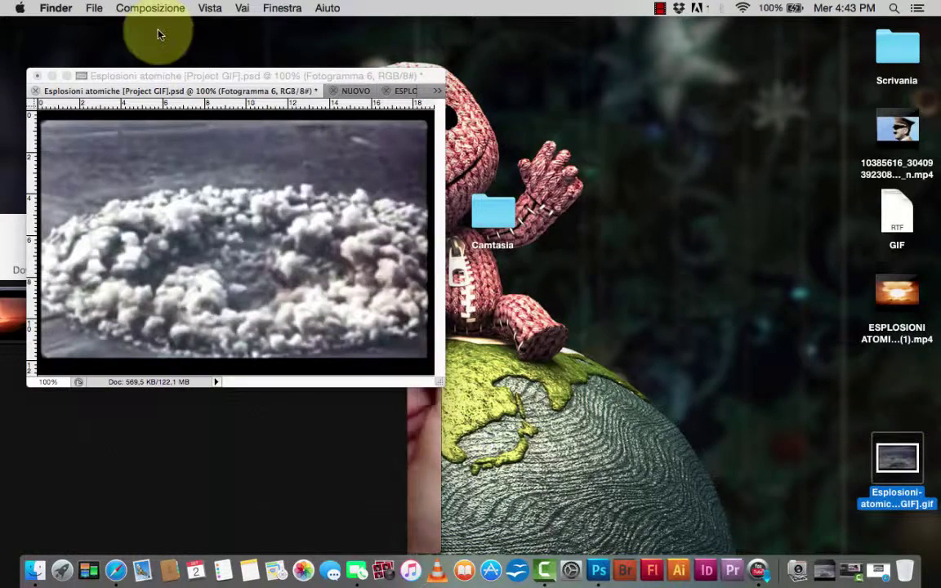
left_click(94, 8)
mouse_move(114, 123)
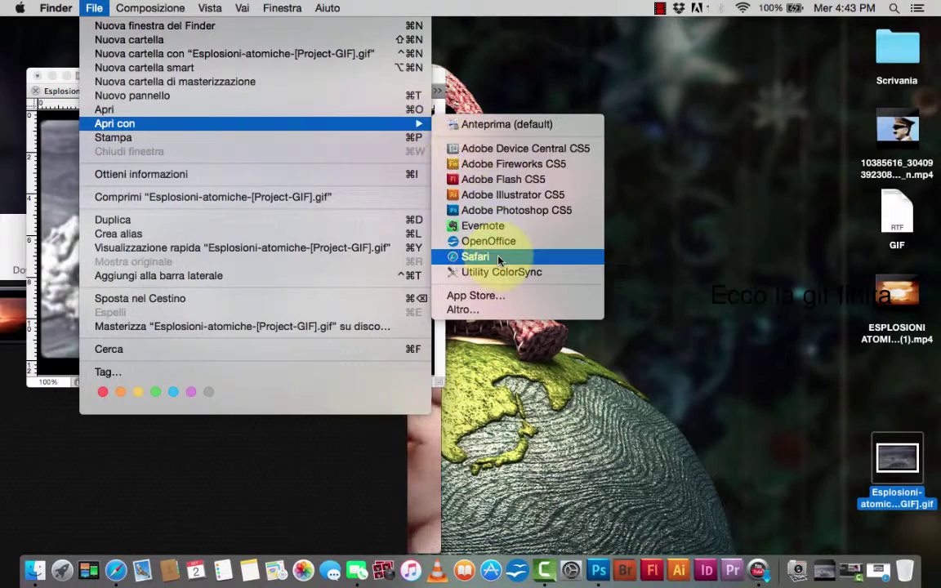
left_click(499, 260)
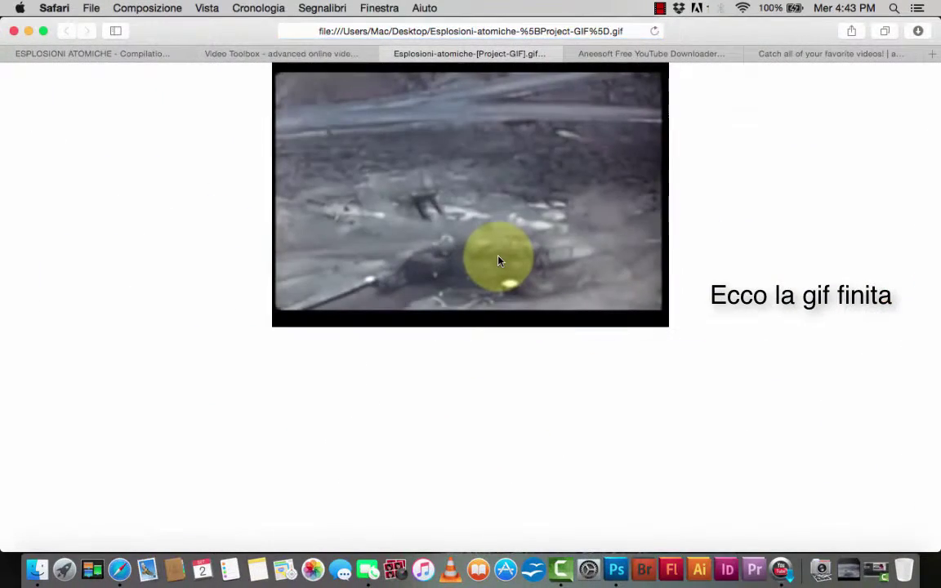